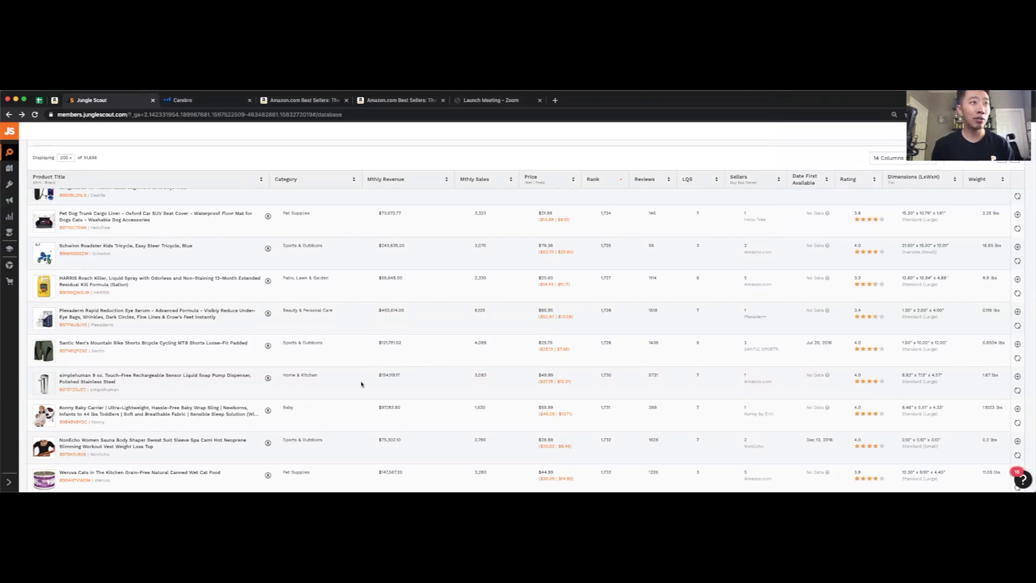
Examine the filtered product database results for product ideas, comparing category, revenue, price, reviews and rating
{"action": "scroll", "coordinate": [361, 383], "scroll_direction": "up", "scroll_amount": 3}
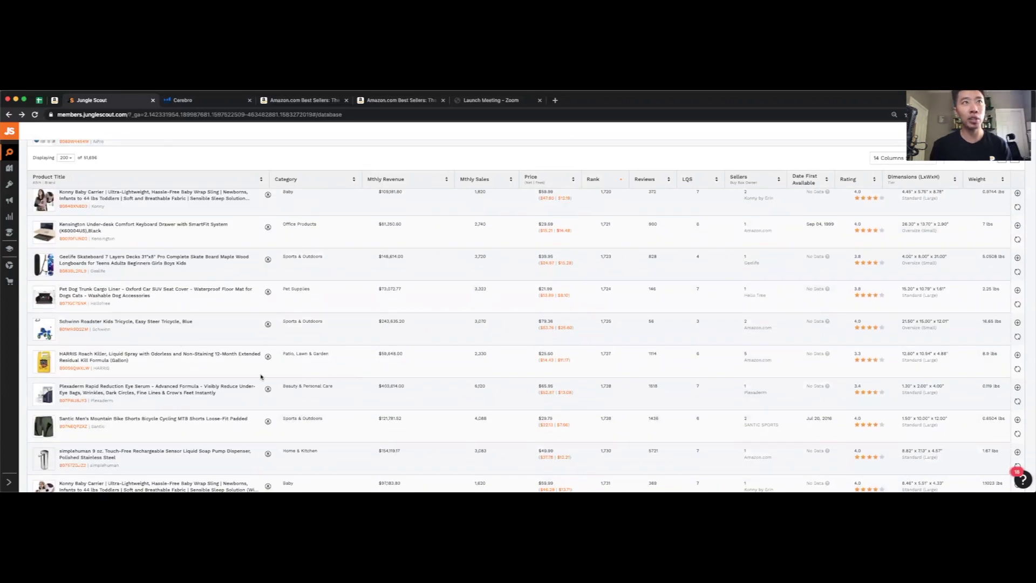
{"action": "scroll", "coordinate": [263, 377], "scroll_direction": "down", "scroll_amount": 2}
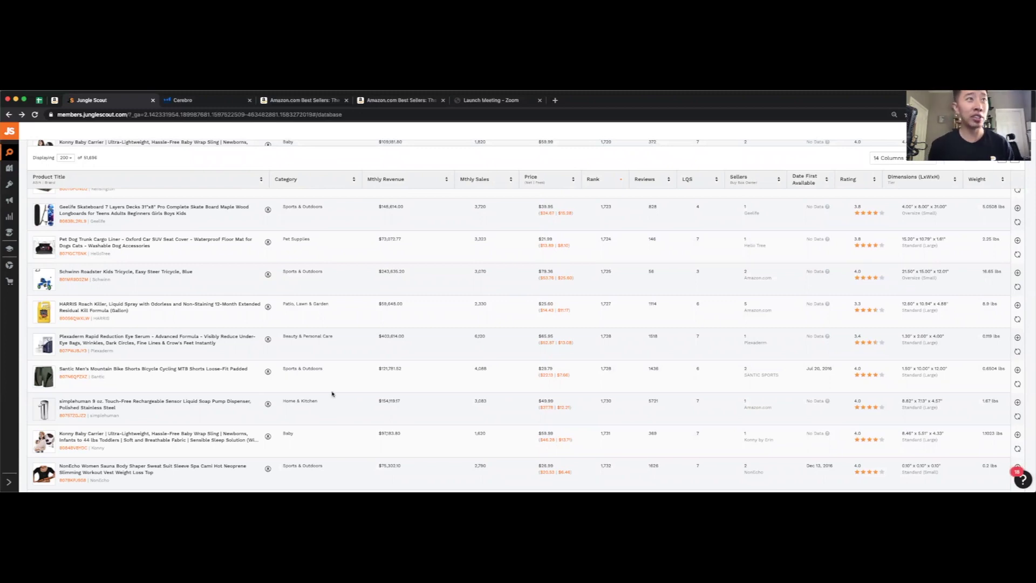
{"action": "scroll", "coordinate": [344, 418], "scroll_direction": "down", "scroll_amount": 2}
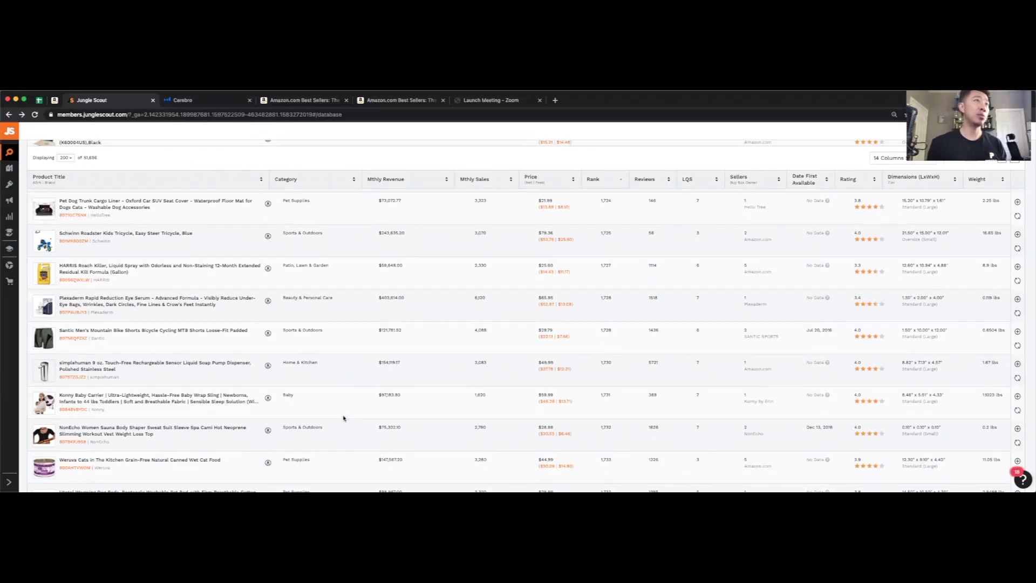
{"action": "scroll", "coordinate": [344, 417], "scroll_direction": "up", "scroll_amount": 12}
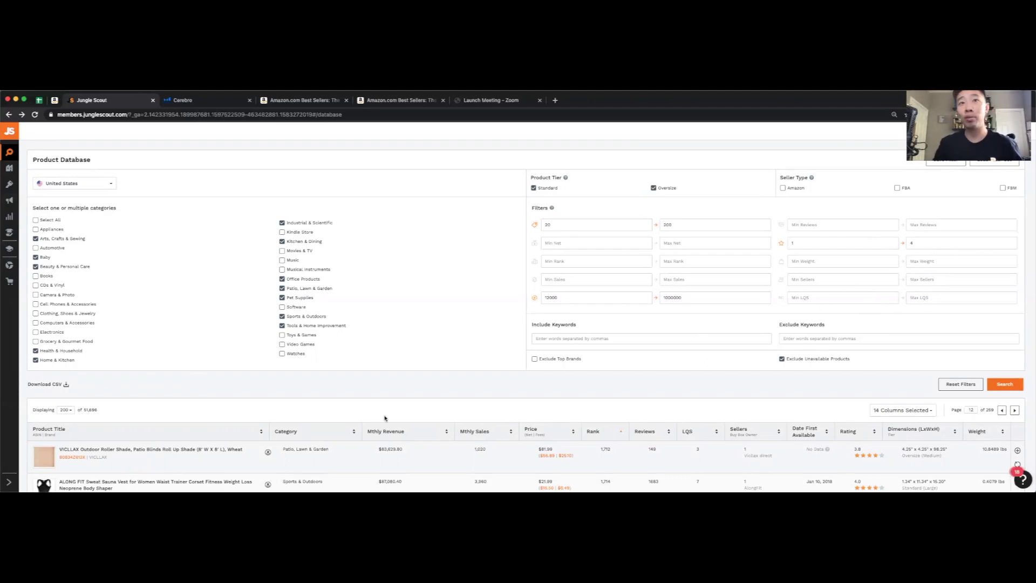
{"action": "scroll", "coordinate": [384, 418], "scroll_direction": "down", "scroll_amount": 2}
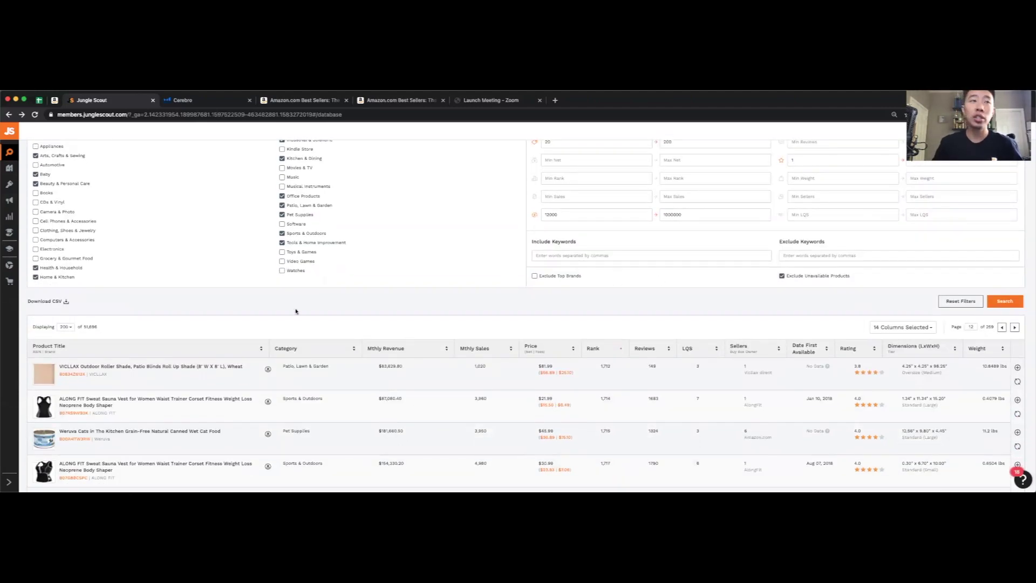
{"action": "scroll", "coordinate": [275, 342], "scroll_direction": "down", "scroll_amount": 5}
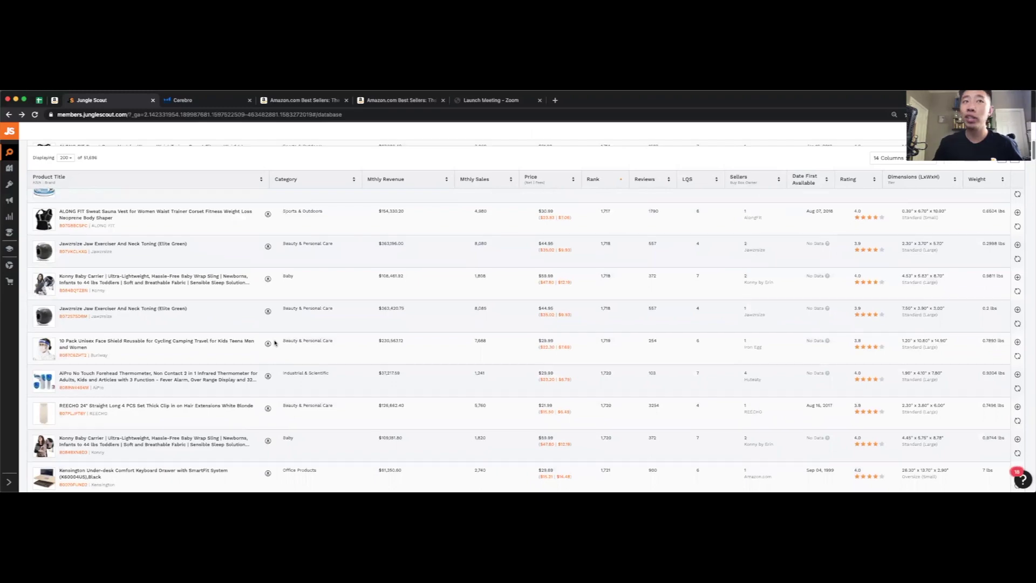
{"action": "scroll", "coordinate": [274, 342], "scroll_direction": "down", "scroll_amount": 1}
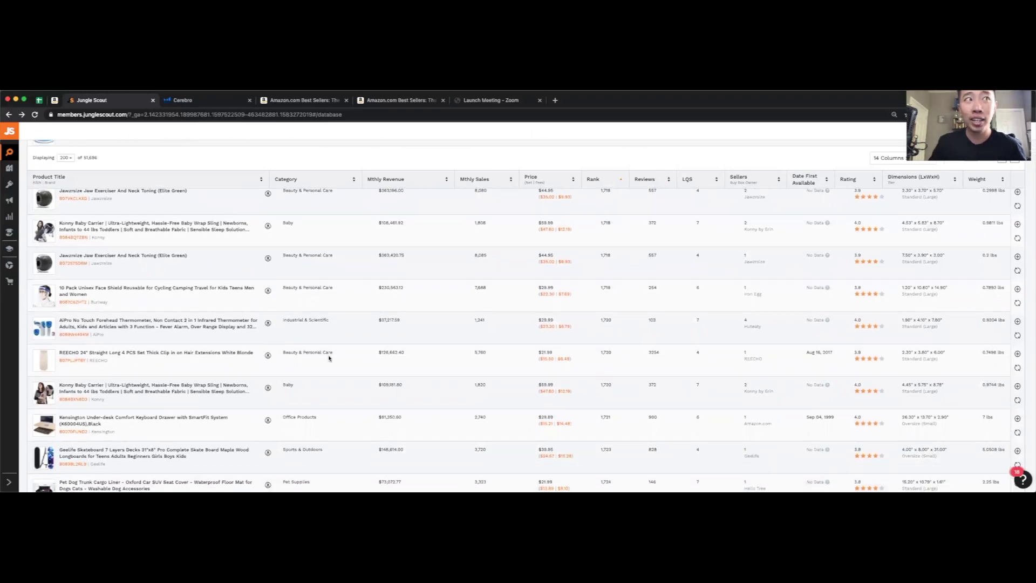
{"action": "scroll", "coordinate": [329, 358], "scroll_direction": "down", "scroll_amount": 3}
{"action": "scroll", "coordinate": [329, 358], "scroll_direction": "down", "scroll_amount": 3}
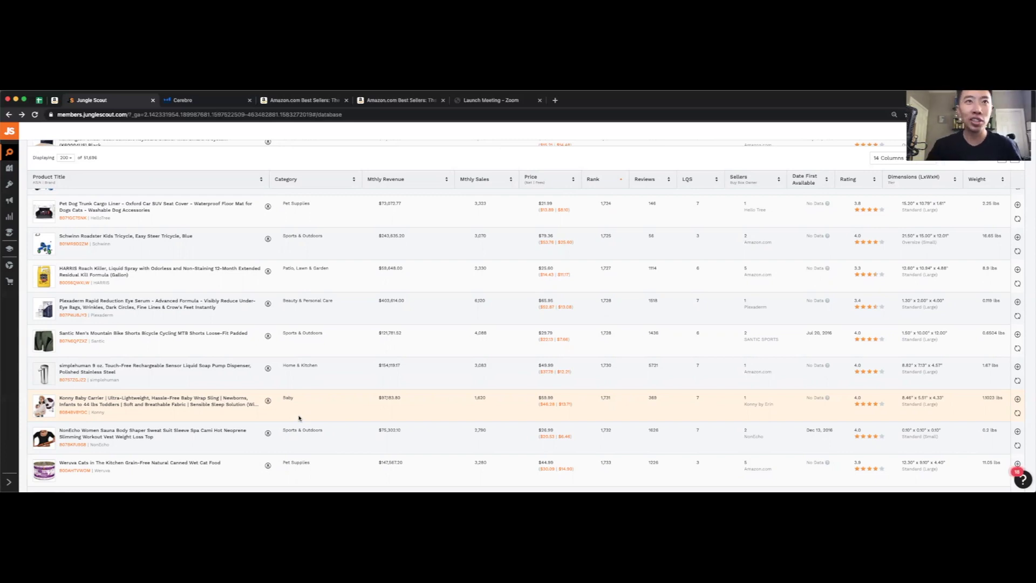
{"action": "scroll", "coordinate": [299, 418], "scroll_direction": "down", "scroll_amount": 1}
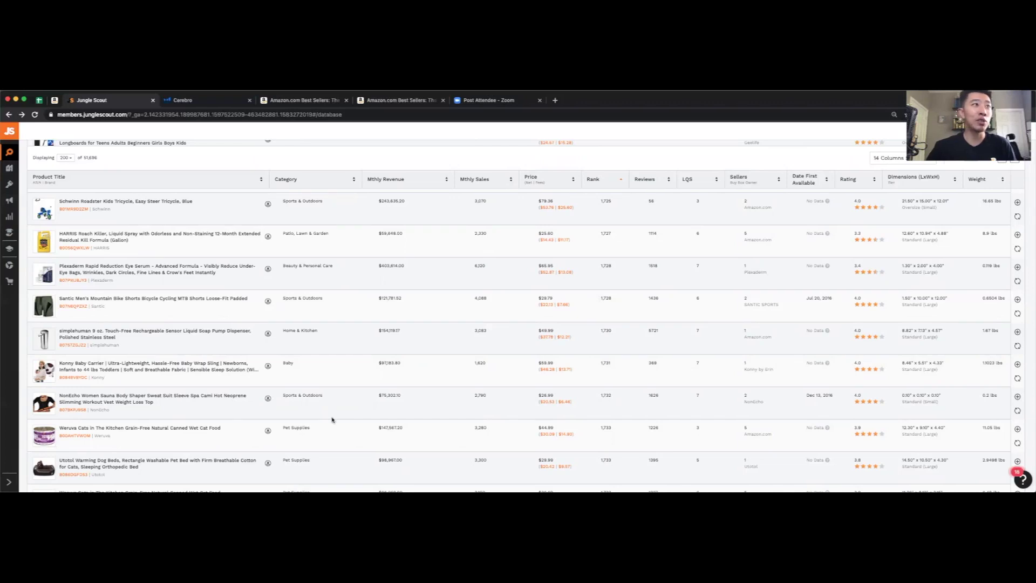
{"action": "scroll", "coordinate": [313, 371], "scroll_direction": "up", "scroll_amount": 2}
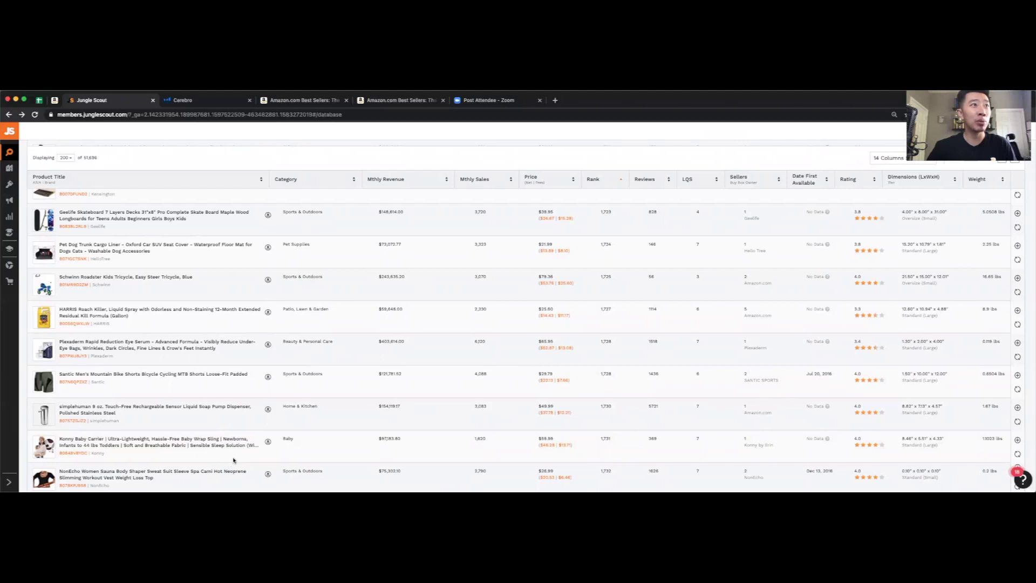
{"action": "scroll", "coordinate": [234, 460], "scroll_direction": "down", "scroll_amount": 1}
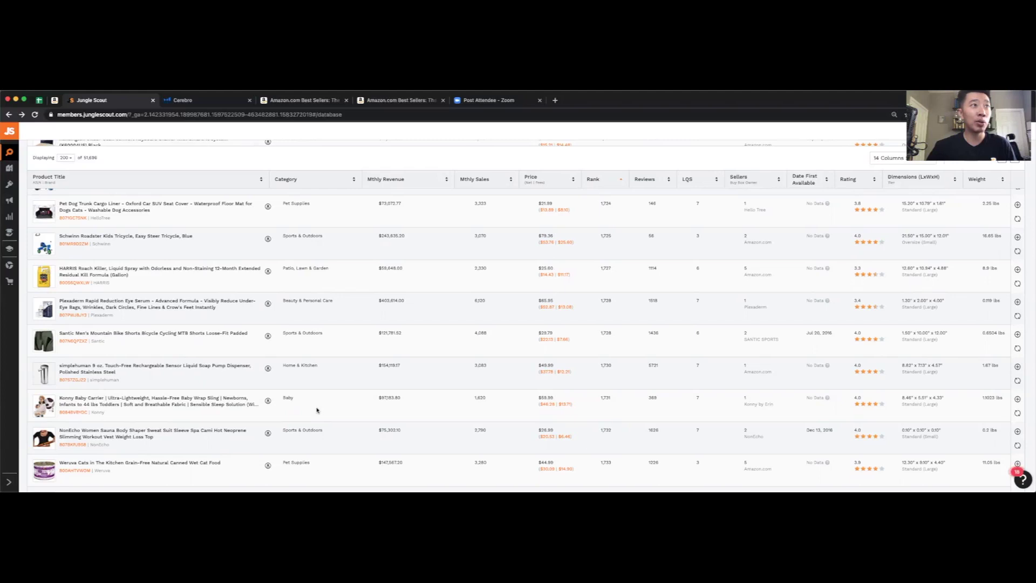
{"action": "scroll", "coordinate": [320, 414], "scroll_direction": "down", "scroll_amount": 1}
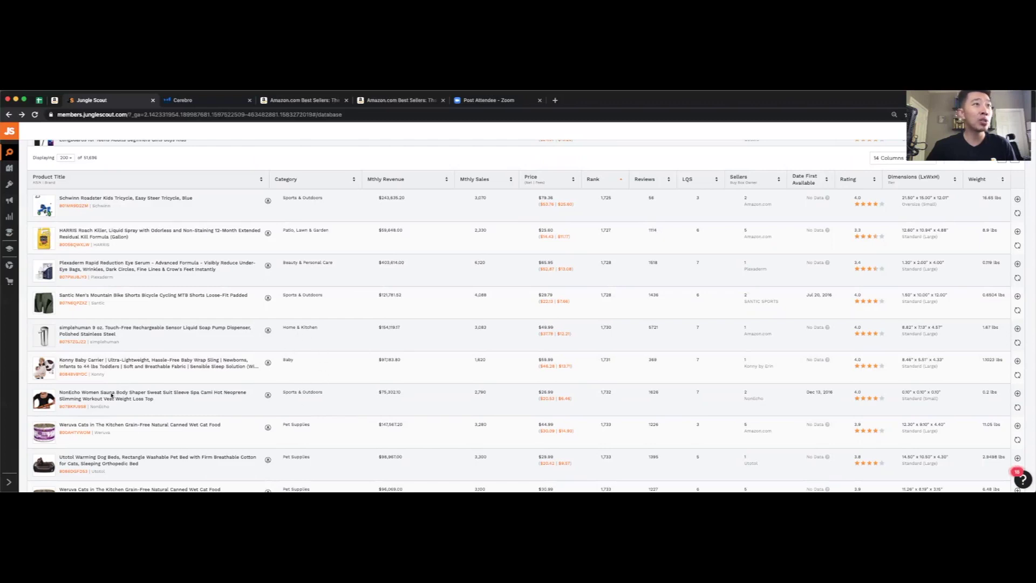
Open the Amazon listing of the NonEcho sweat vest and select the phrase "Sauna Body Shaper" in its title
{"action": "left_click", "coordinate": [268, 396]}
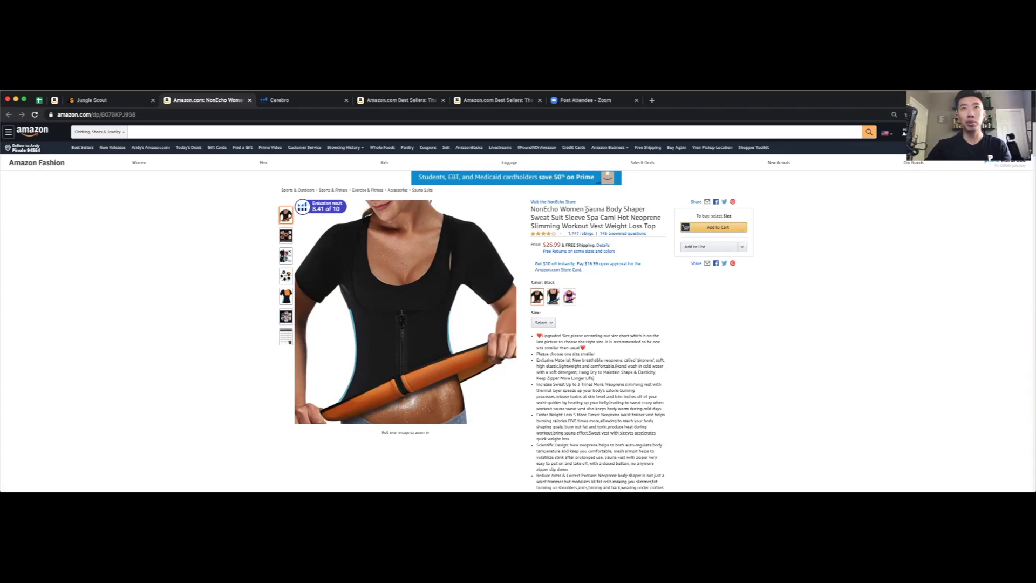
{"action": "left_click_drag", "start_coordinate": [586, 209], "coordinate": [651, 211]}
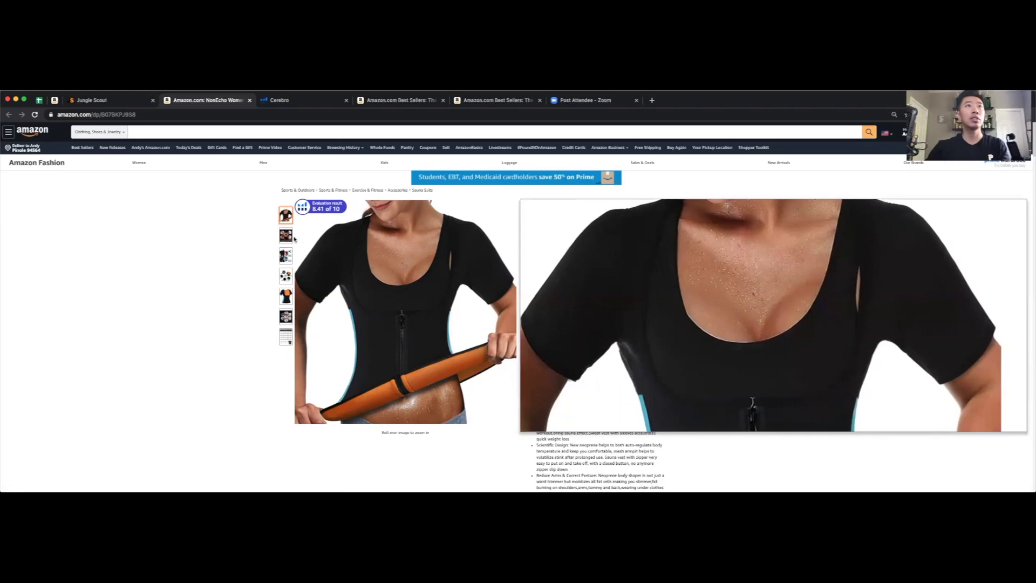
{"action": "mouse_move", "coordinate": [287, 276]}
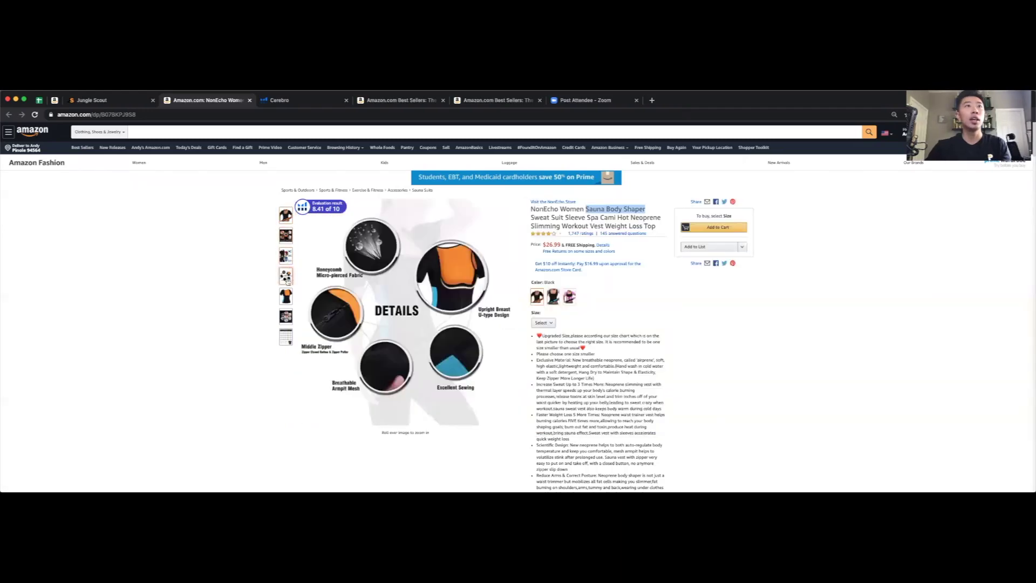
{"action": "mouse_move", "coordinate": [286, 298]}
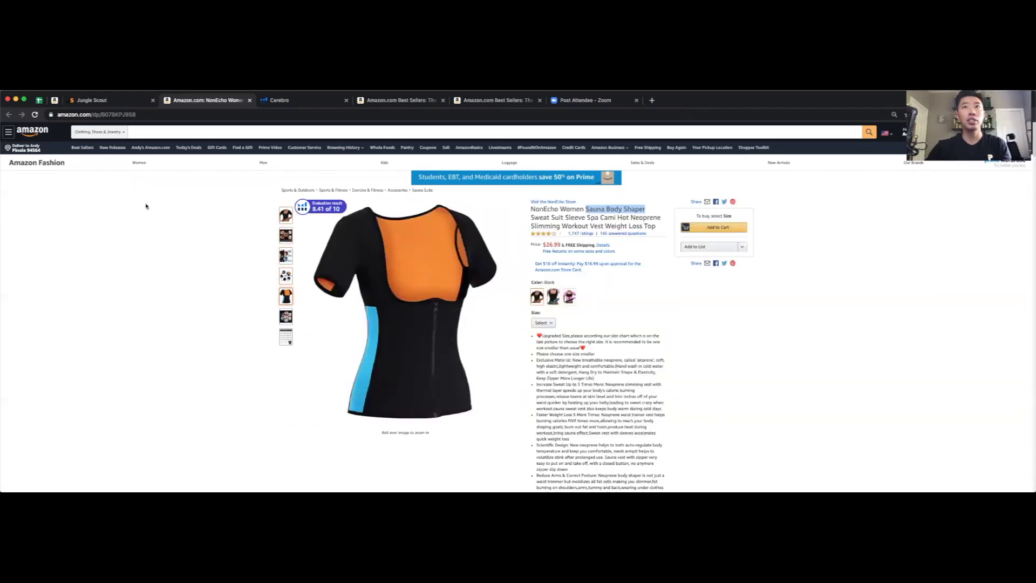
Search Amazon for "Sauna Body Shaper" across all departments instead of only Clothing, Shoes & Jewelry
{"action": "left_click", "coordinate": [118, 132]}
{"action": "scroll", "coordinate": [108, 135], "scroll_direction": "up", "scroll_amount": 3}
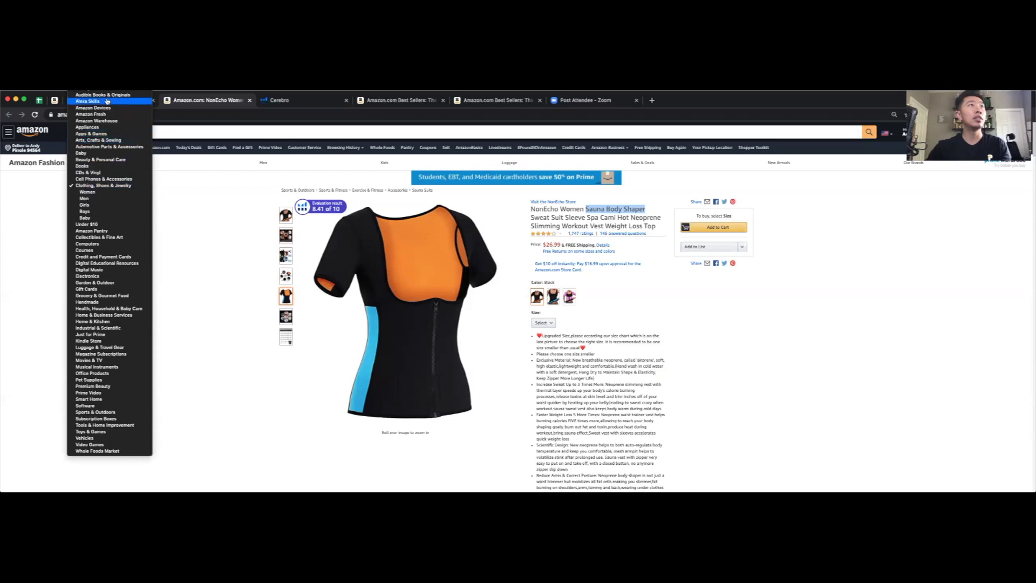
{"action": "left_click", "coordinate": [91, 96]}
{"action": "type", "text": "Sauna Body Shaper"}
{"action": "key", "text": "Return"}
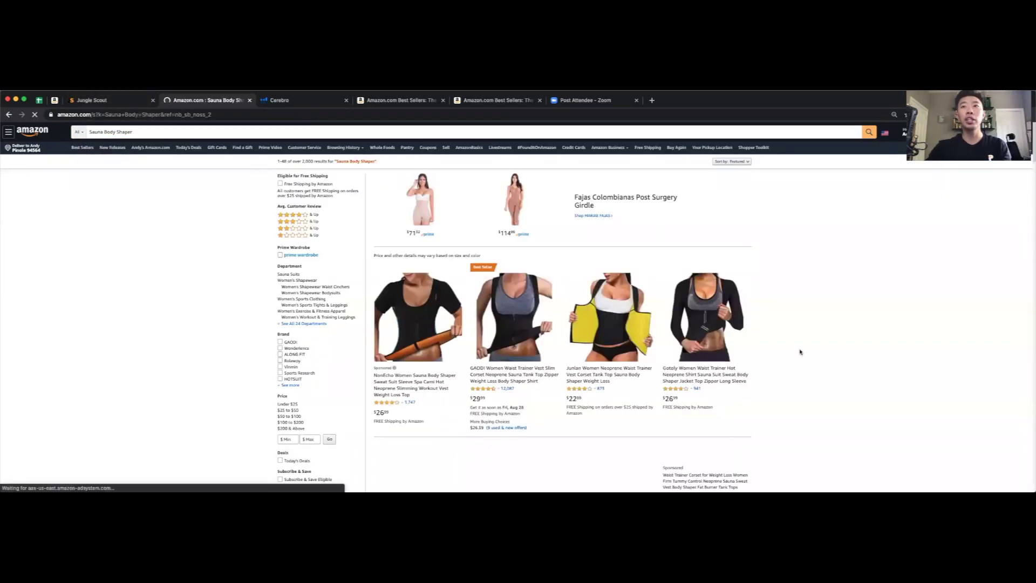
Look through the competing products in the "Sauna Body Shaper" search results
{"action": "scroll", "coordinate": [784, 360], "scroll_direction": "down", "scroll_amount": 6}
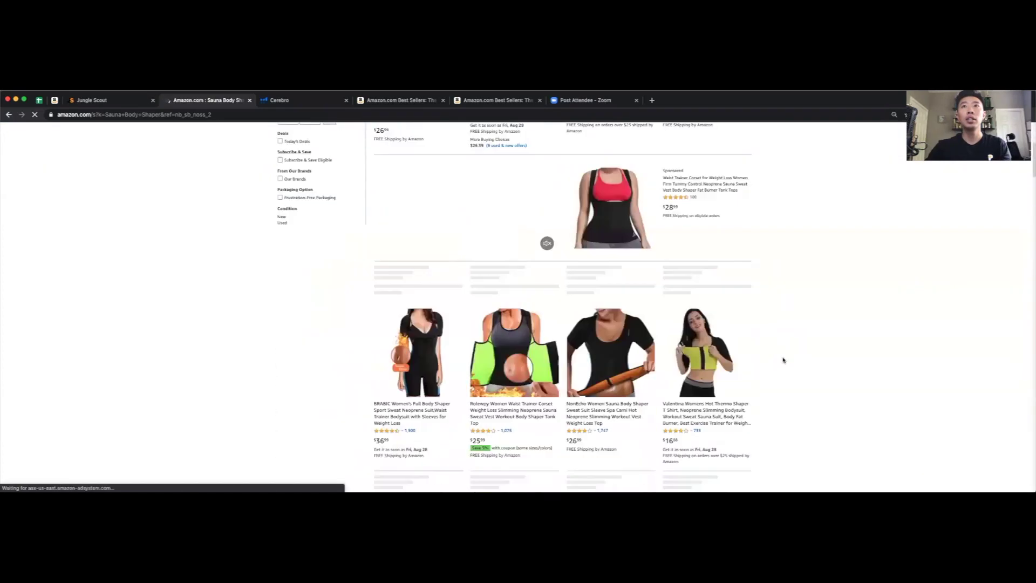
{"action": "scroll", "coordinate": [783, 360], "scroll_direction": "down", "scroll_amount": 10}
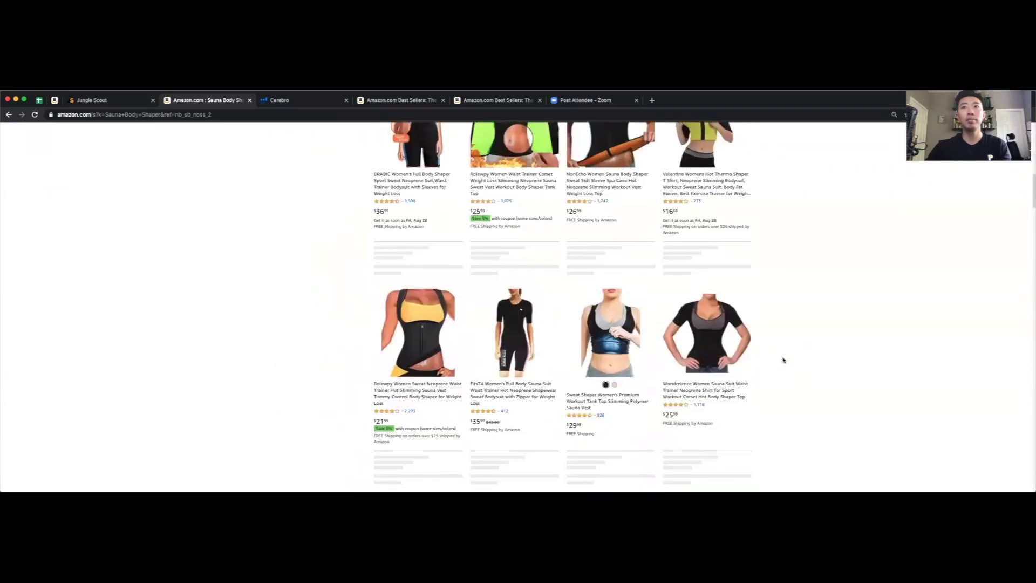
{"action": "scroll", "coordinate": [784, 360], "scroll_direction": "down", "scroll_amount": 1}
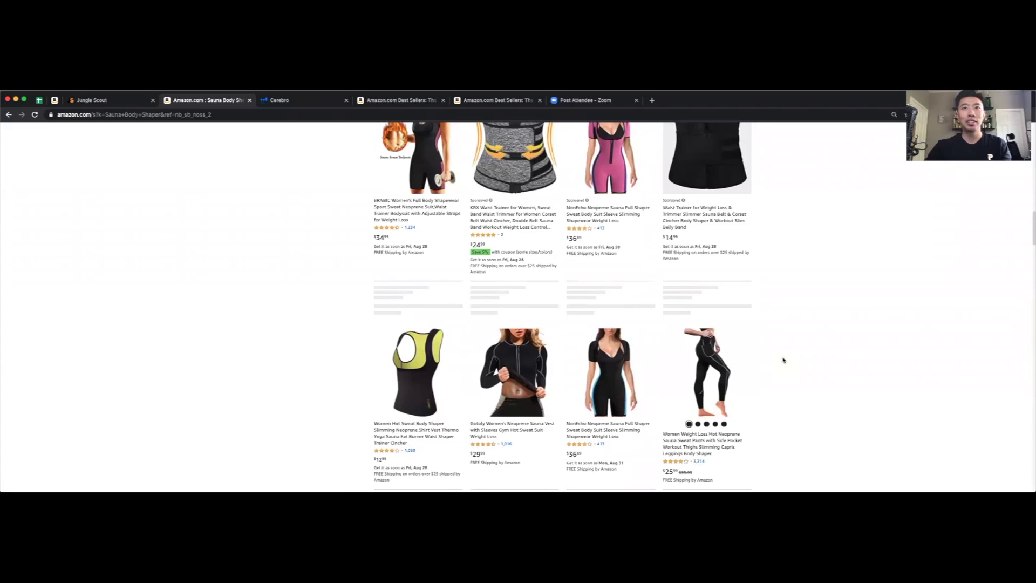
{"action": "scroll", "coordinate": [298, 273], "scroll_direction": "up", "scroll_amount": 15}
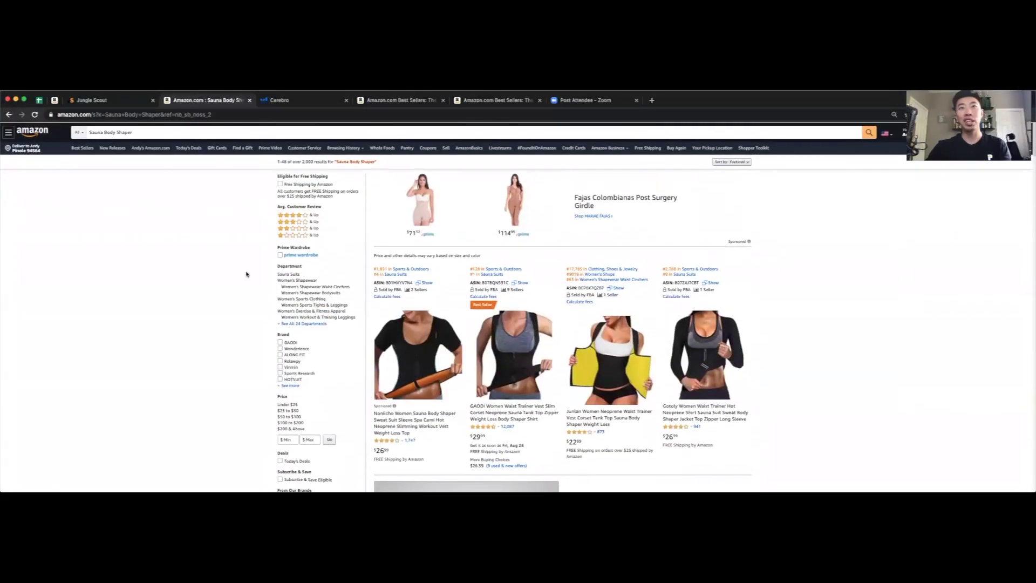
Switch back to the Jungle Scout product database and open the Amazon listing of the Halo Sleepsack Cotton Wearable Blanket, Elephant Stripe, Small
{"action": "left_click", "coordinate": [98, 103]}
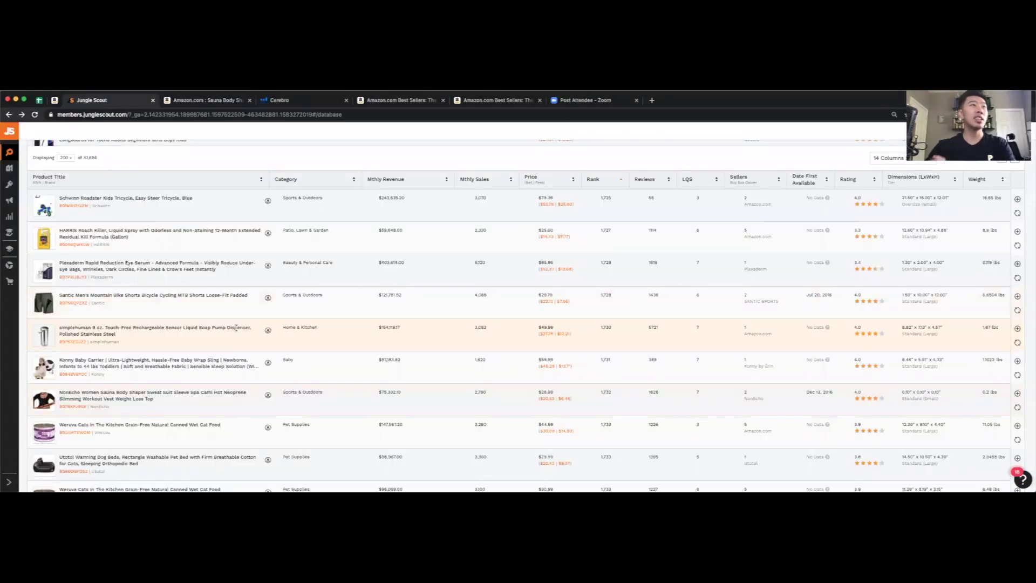
{"action": "scroll", "coordinate": [227, 422], "scroll_direction": "down", "scroll_amount": 2}
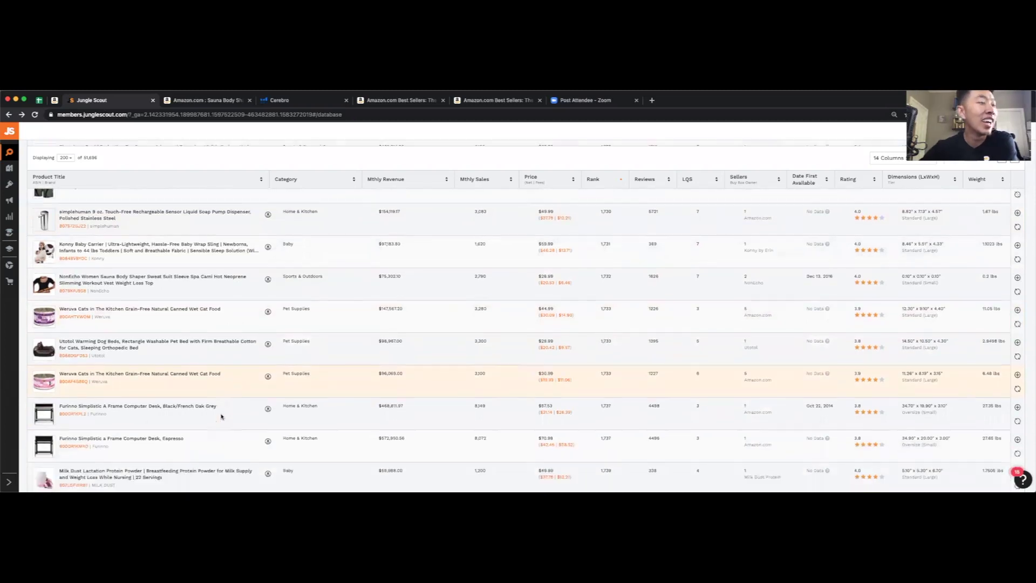
{"action": "scroll", "coordinate": [238, 416], "scroll_direction": "down", "scroll_amount": 3}
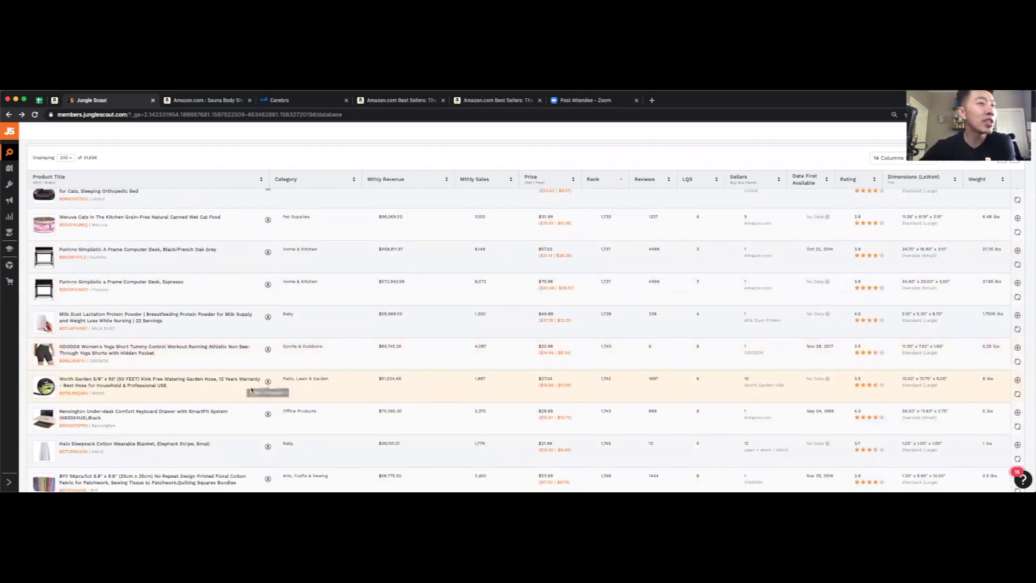
{"action": "scroll", "coordinate": [246, 398], "scroll_direction": "down", "scroll_amount": 2}
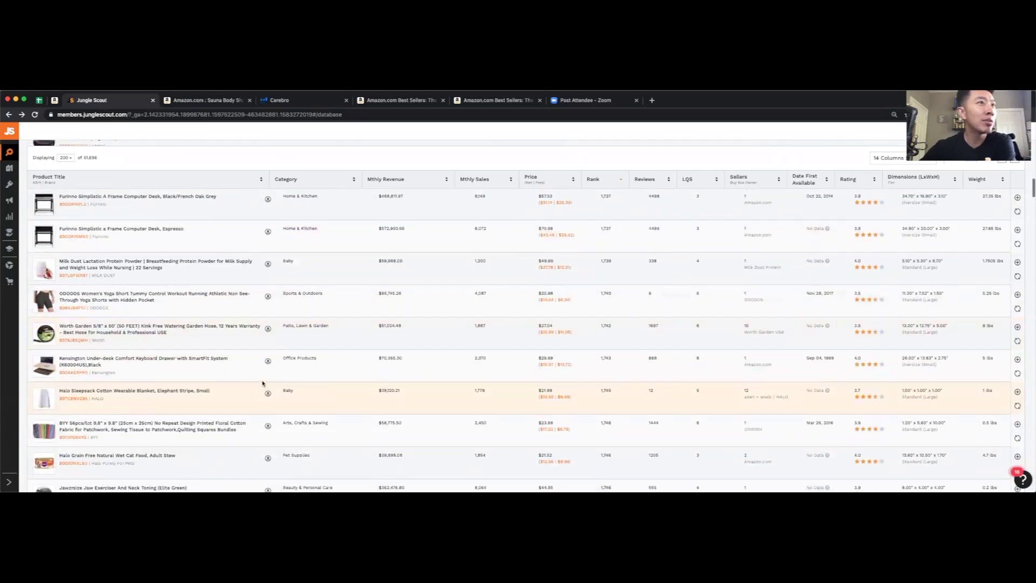
{"action": "scroll", "coordinate": [261, 373], "scroll_direction": "down", "scroll_amount": 1}
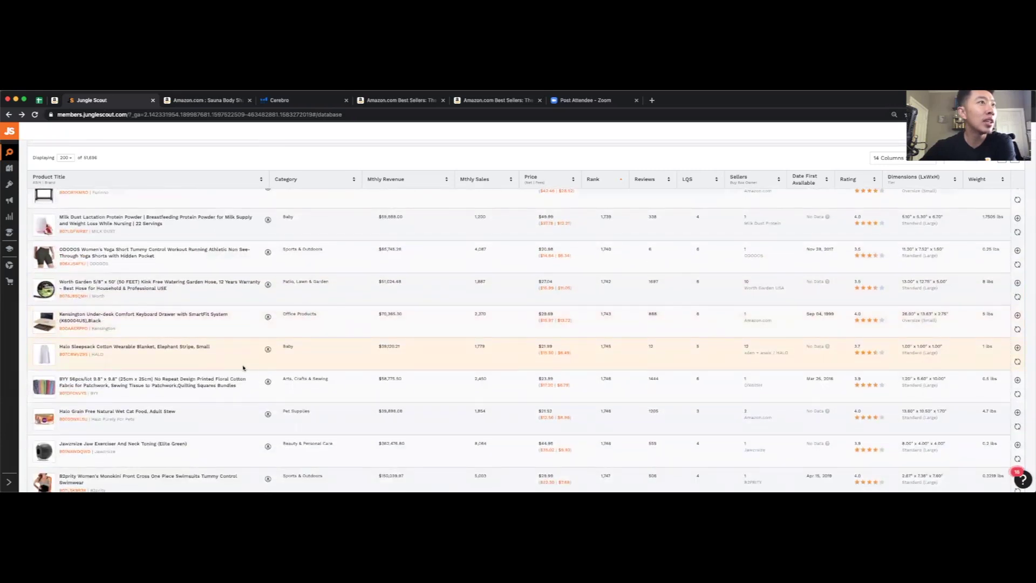
{"action": "scroll", "coordinate": [269, 383], "scroll_direction": "down", "scroll_amount": 1}
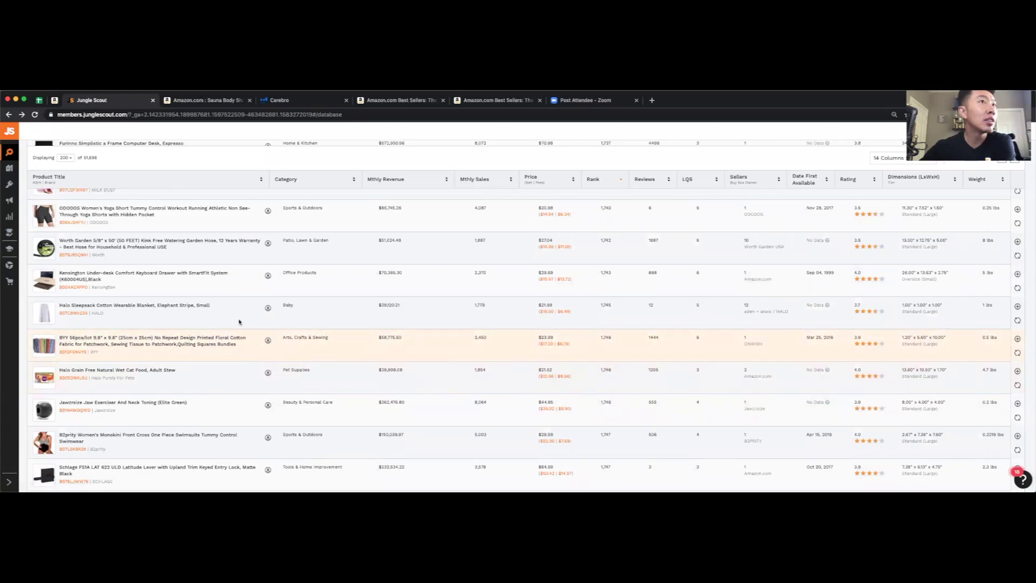
{"action": "left_click", "coordinate": [268, 308]}
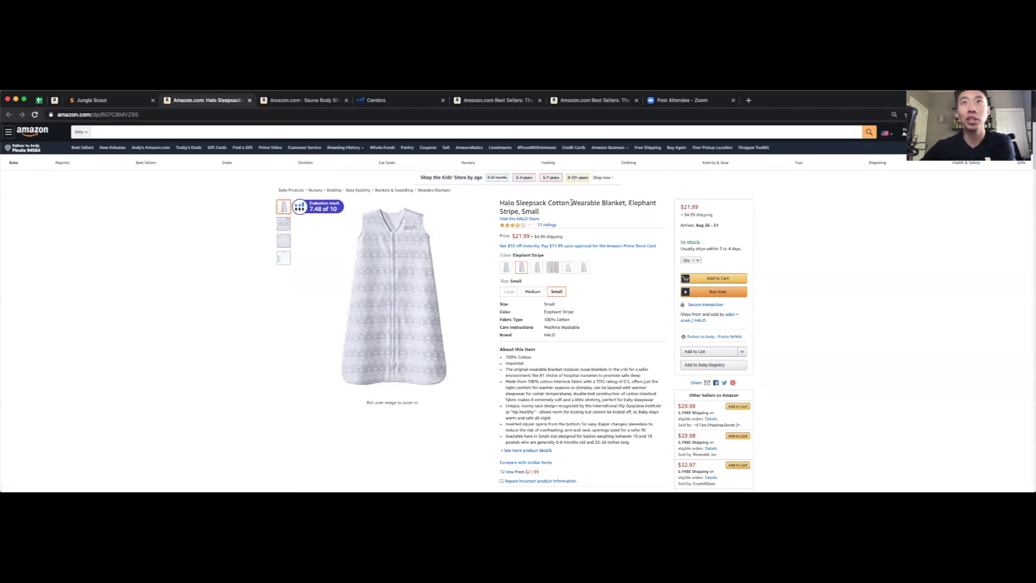
Copy "Wearable Blanket" from the listing title, search Amazon for it in all departments and look through the results
{"action": "left_click_drag", "start_coordinate": [570, 203], "coordinate": [627, 203]}
{"action": "key", "text": "super+c"}
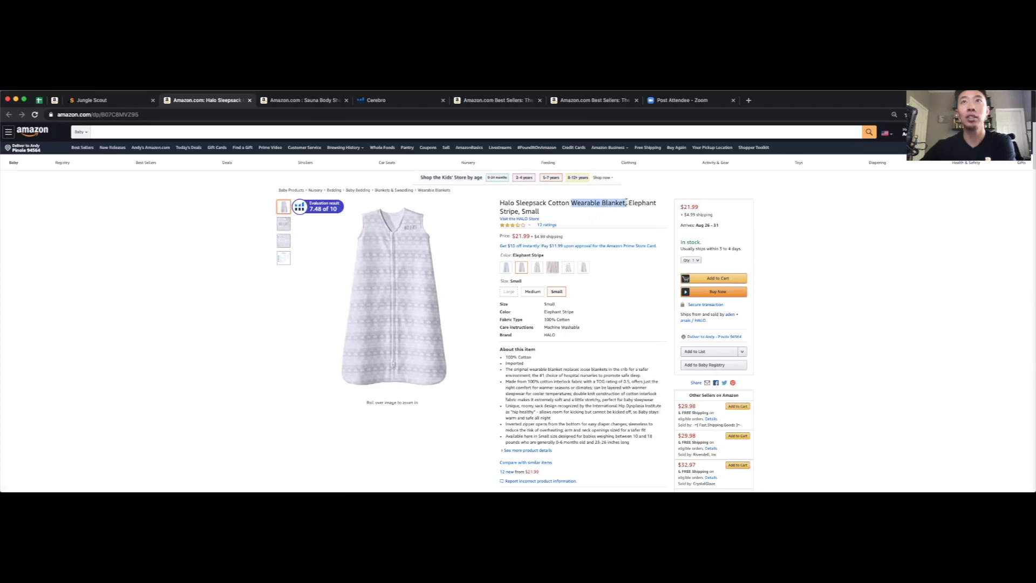
{"action": "mouse_move", "coordinate": [444, 216]}
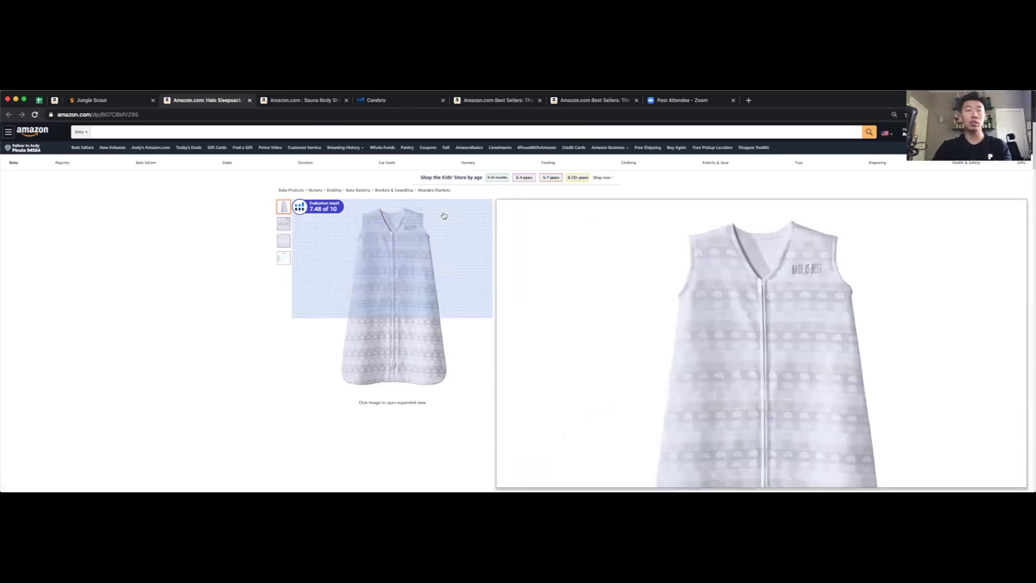
{"action": "left_click", "coordinate": [216, 132]}
{"action": "key", "text": "super+v"}
{"action": "key", "text": "Return"}
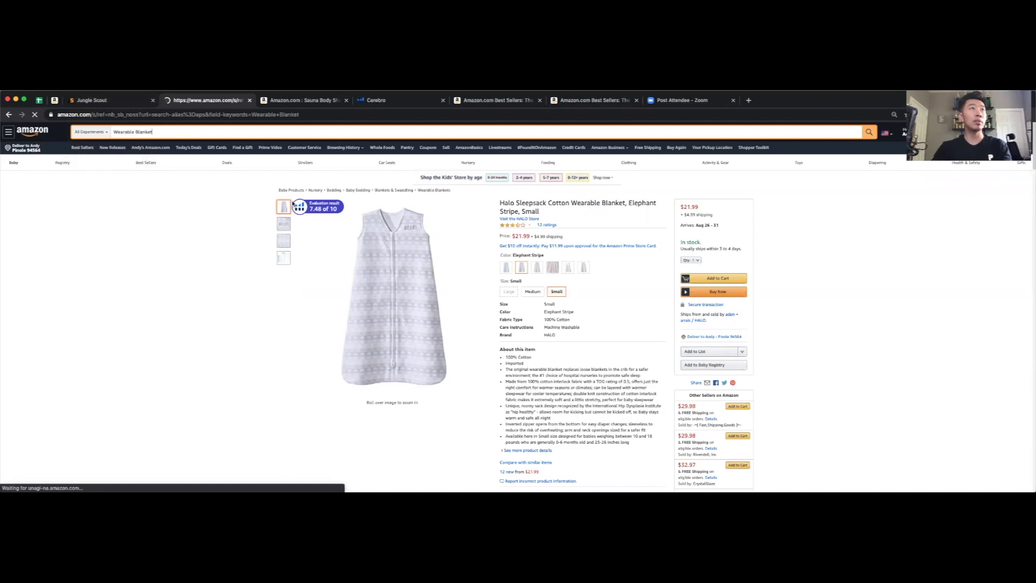
{"action": "scroll", "coordinate": [789, 284], "scroll_direction": "down", "scroll_amount": 4}
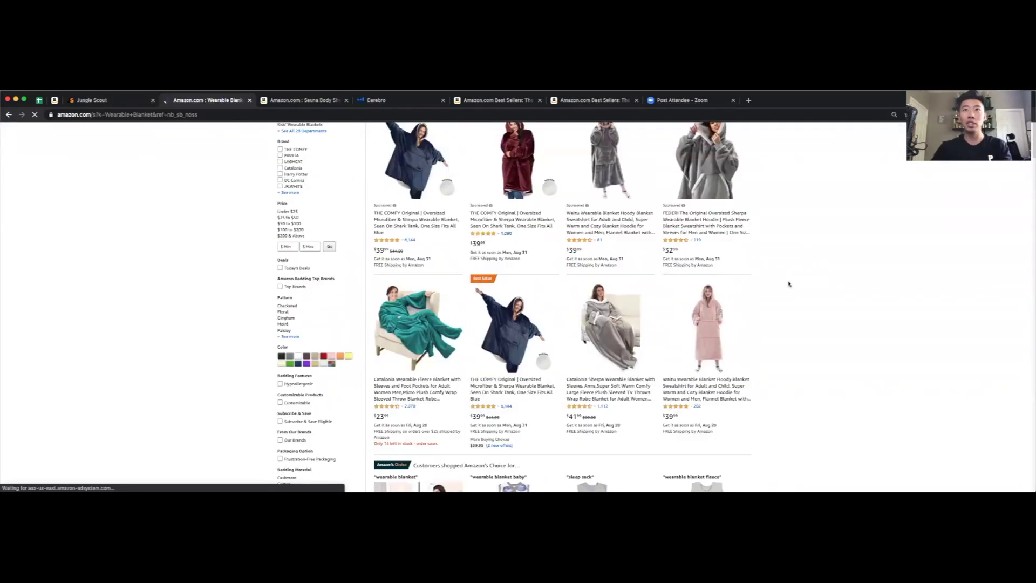
Return to the Halo Sleepsack listing and review its product page
{"action": "left_click", "coordinate": [9, 115]}
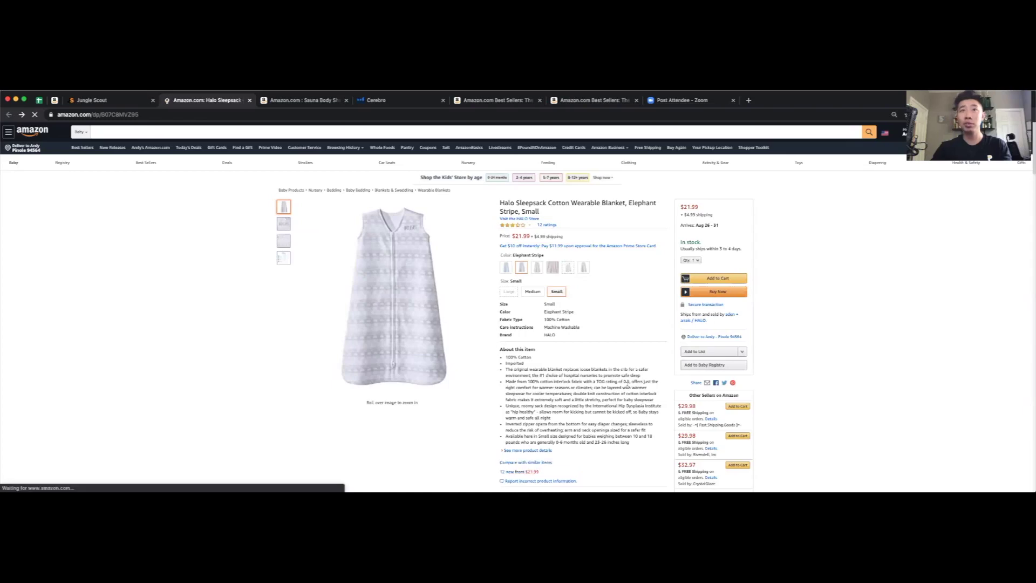
{"action": "scroll", "coordinate": [563, 411], "scroll_direction": "down", "scroll_amount": 5}
{"action": "scroll", "coordinate": [563, 412], "scroll_direction": "up", "scroll_amount": 5}
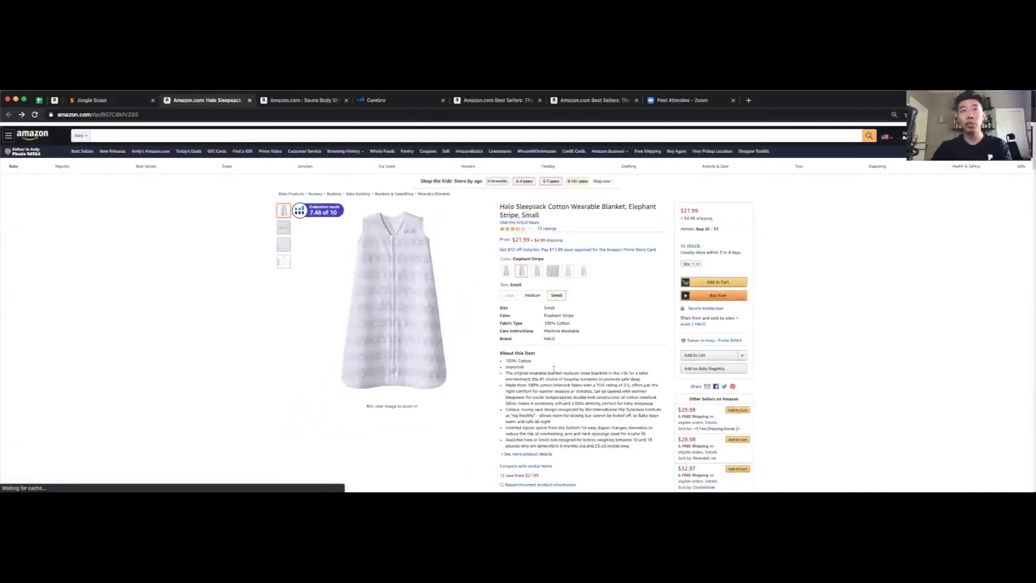
Copy the Halo Sleepsack listing's ASIN from its web address and run a Helium 10 Cerebro keyword lookup for it
{"action": "left_click_drag", "start_coordinate": [227, 115], "coordinate": [171, 115]}
{"action": "key", "text": "super+c"}
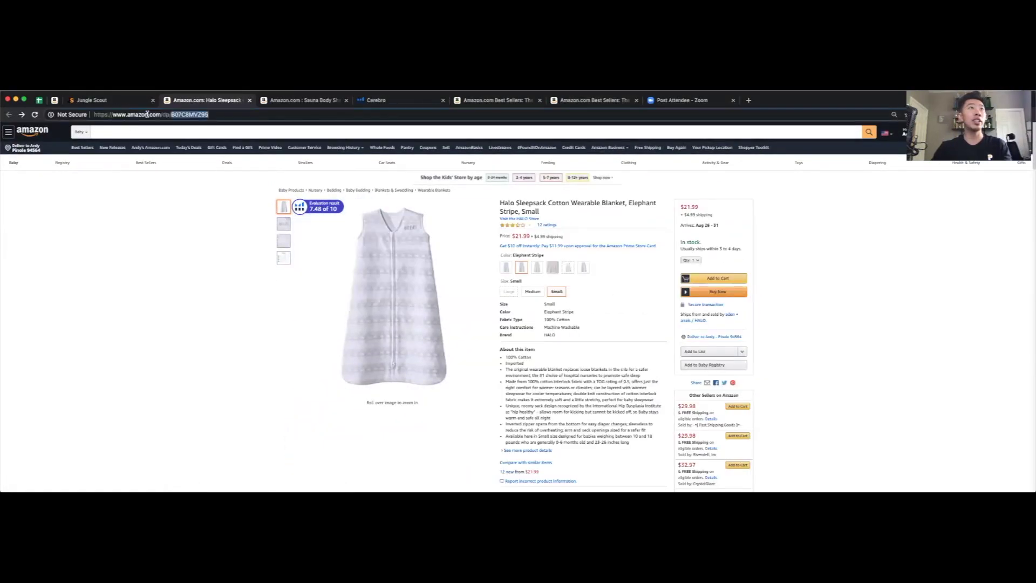
{"action": "left_click", "coordinate": [377, 100]}
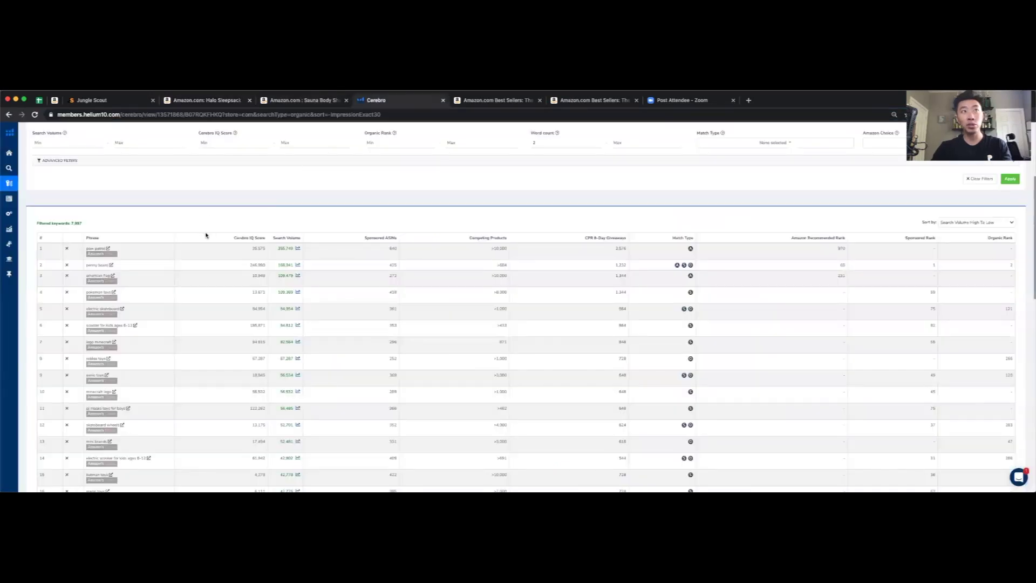
{"action": "scroll", "coordinate": [206, 235], "scroll_direction": "down", "scroll_amount": 1}
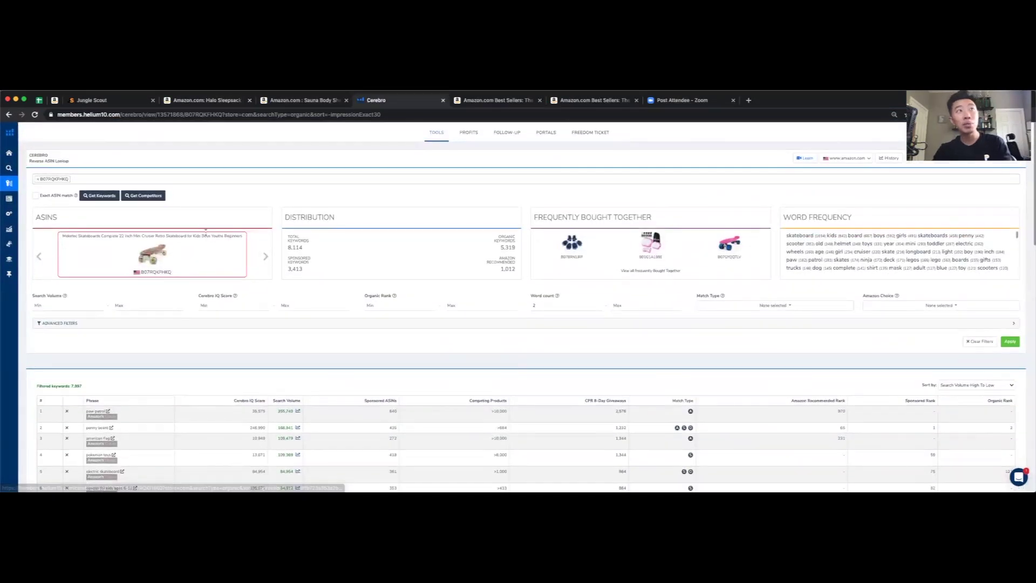
{"action": "left_click", "coordinate": [37, 180]}
{"action": "key", "text": "super+v"}
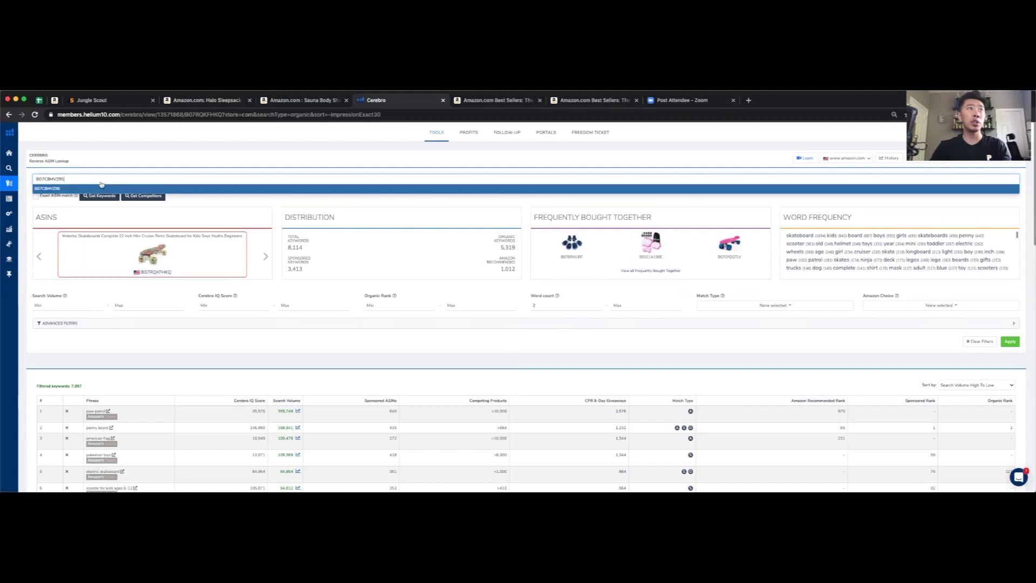
{"action": "left_click", "coordinate": [110, 197]}
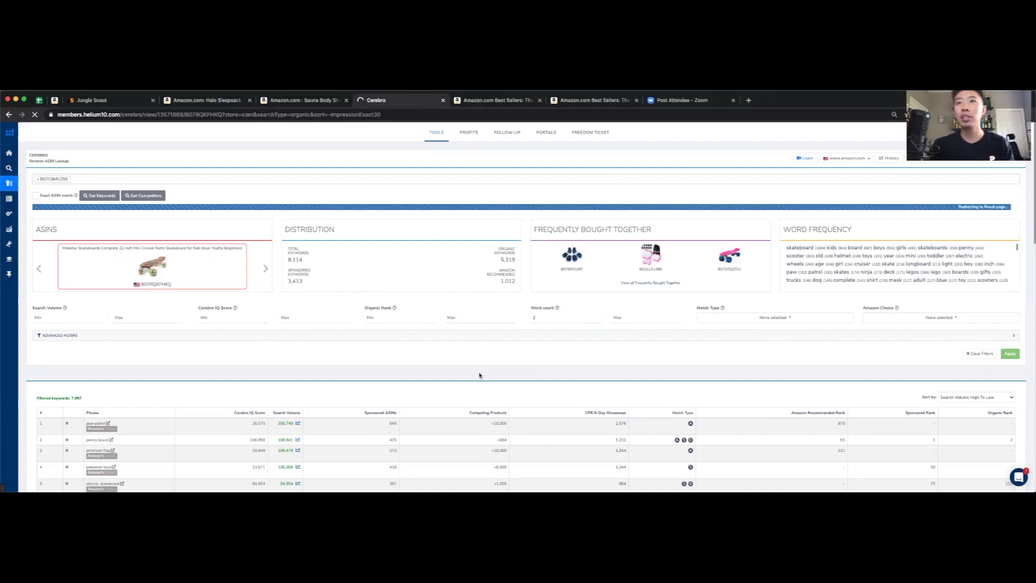
Sort the Halo Sleepsack keywords by search volume from high to low and examine the search phrases
{"action": "scroll", "coordinate": [540, 367], "scroll_direction": "down", "scroll_amount": 3}
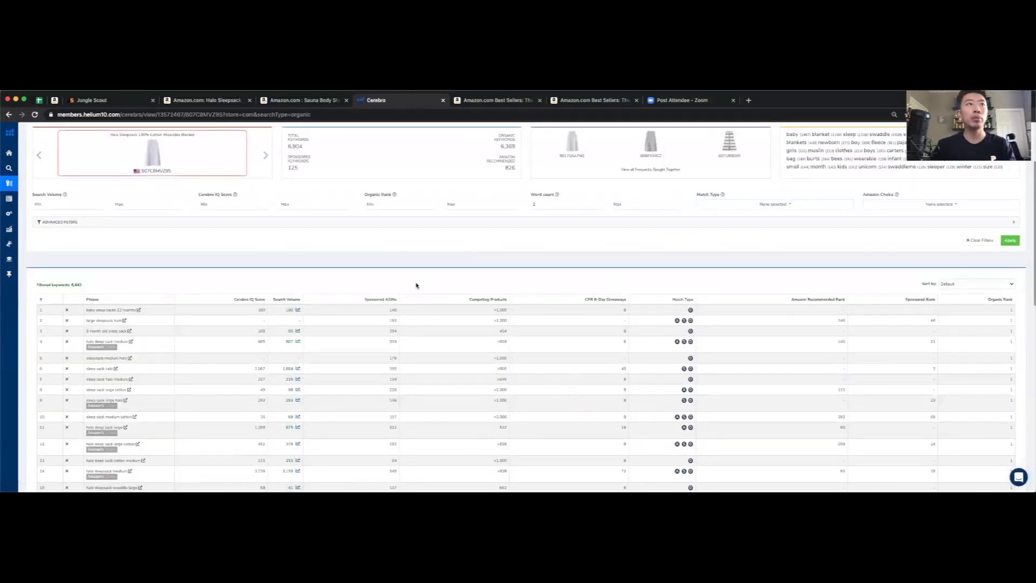
{"action": "scroll", "coordinate": [416, 286], "scroll_direction": "down", "scroll_amount": 2}
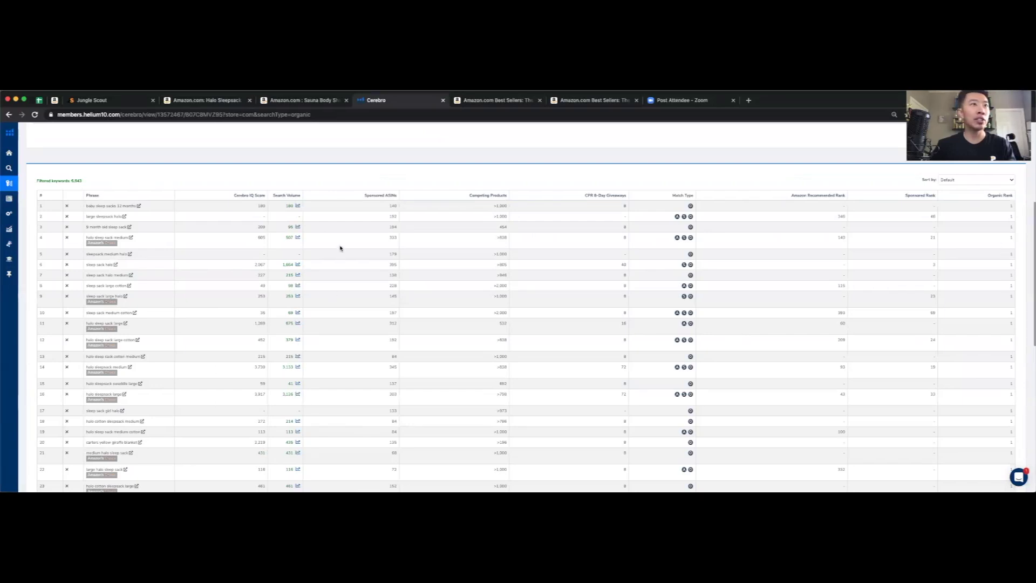
{"action": "left_click", "coordinate": [286, 196]}
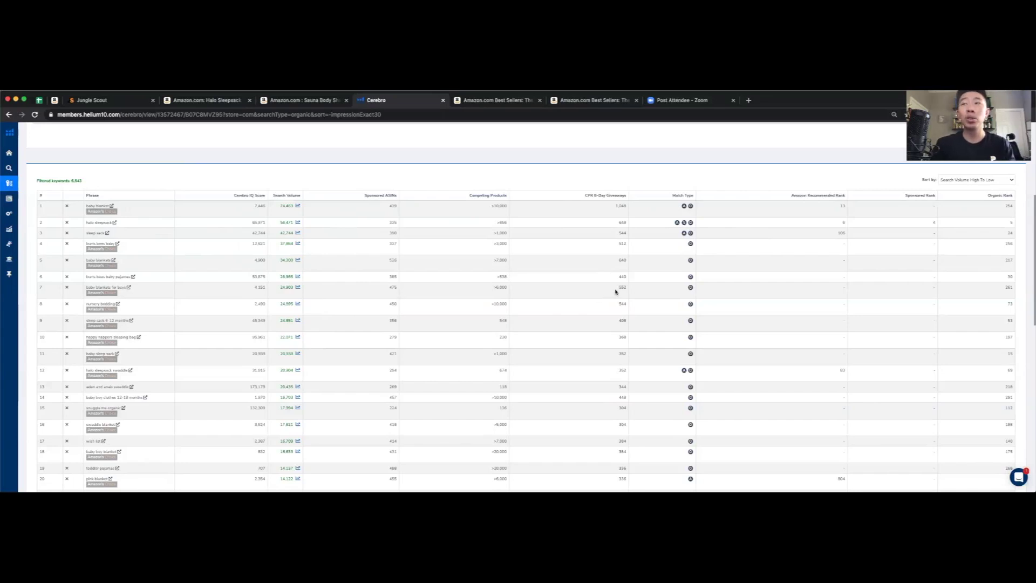
{"action": "scroll", "coordinate": [618, 304], "scroll_direction": "down", "scroll_amount": 2}
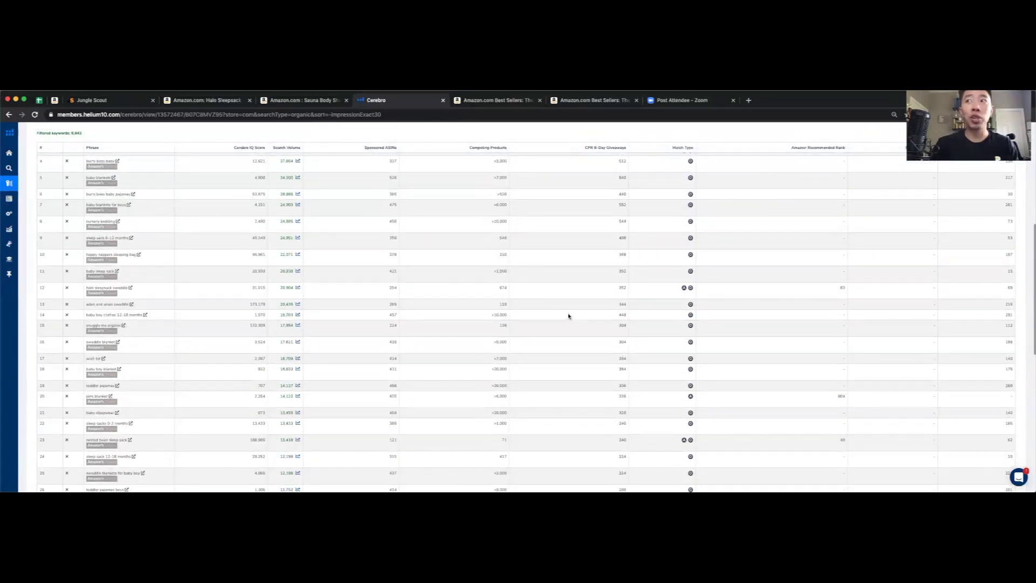
{"action": "scroll", "coordinate": [569, 317], "scroll_direction": "down", "scroll_amount": 3}
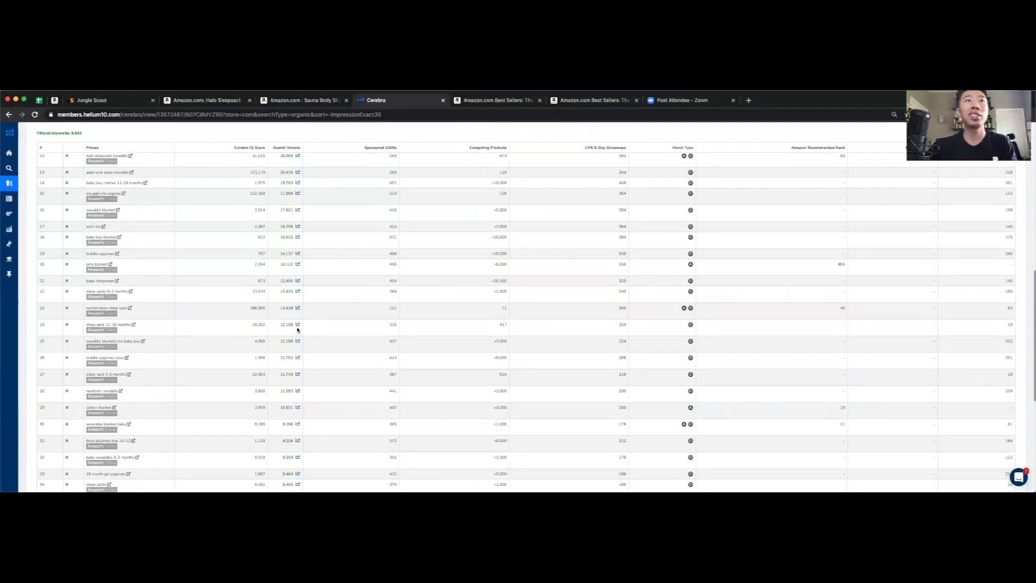
{"action": "scroll", "coordinate": [372, 308], "scroll_direction": "down", "scroll_amount": 2}
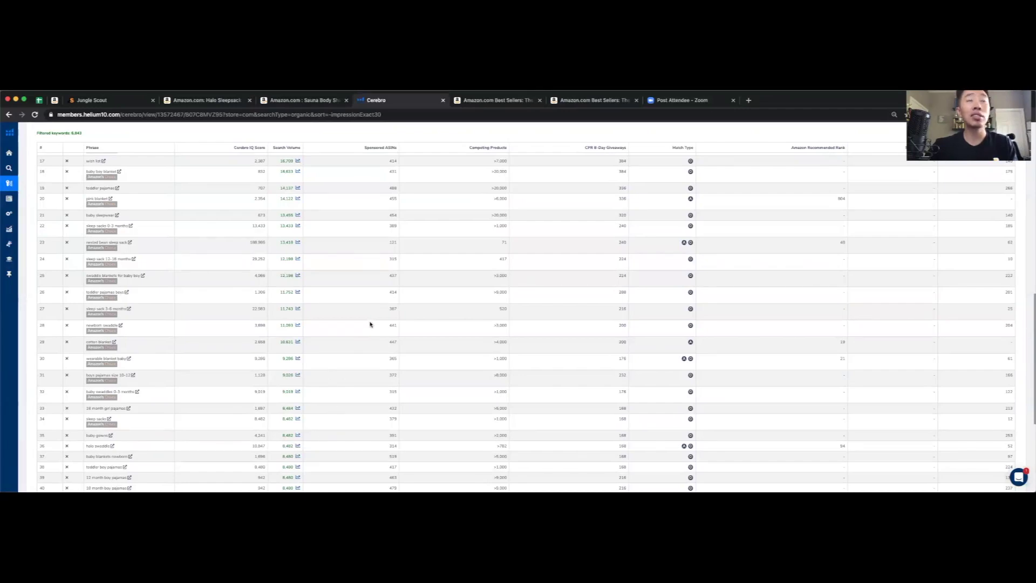
{"action": "scroll", "coordinate": [367, 335], "scroll_direction": "up", "scroll_amount": 5}
{"action": "scroll", "coordinate": [360, 356], "scroll_direction": "up", "scroll_amount": 3}
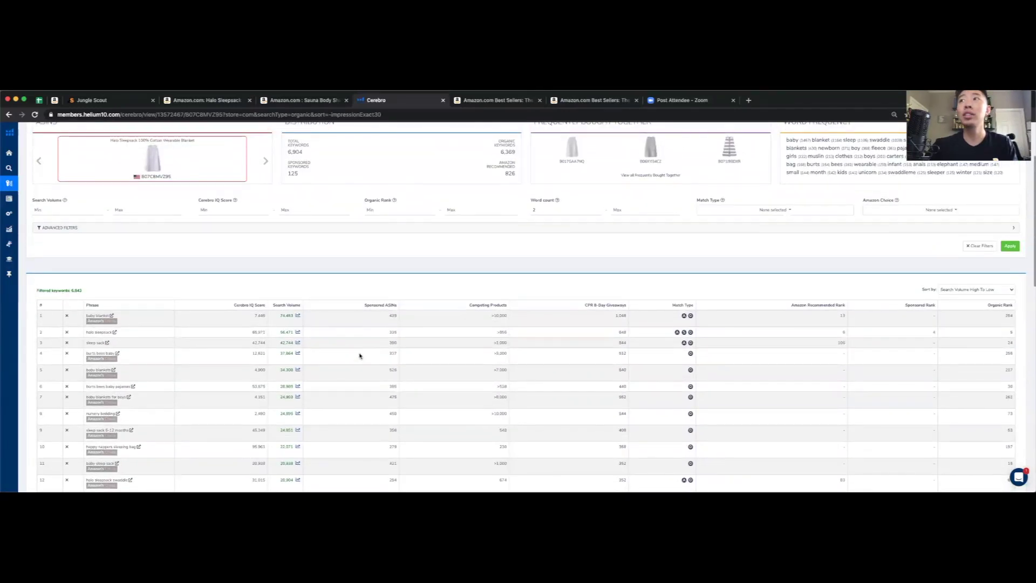
{"action": "scroll", "coordinate": [360, 356], "scroll_direction": "down", "scroll_amount": 2}
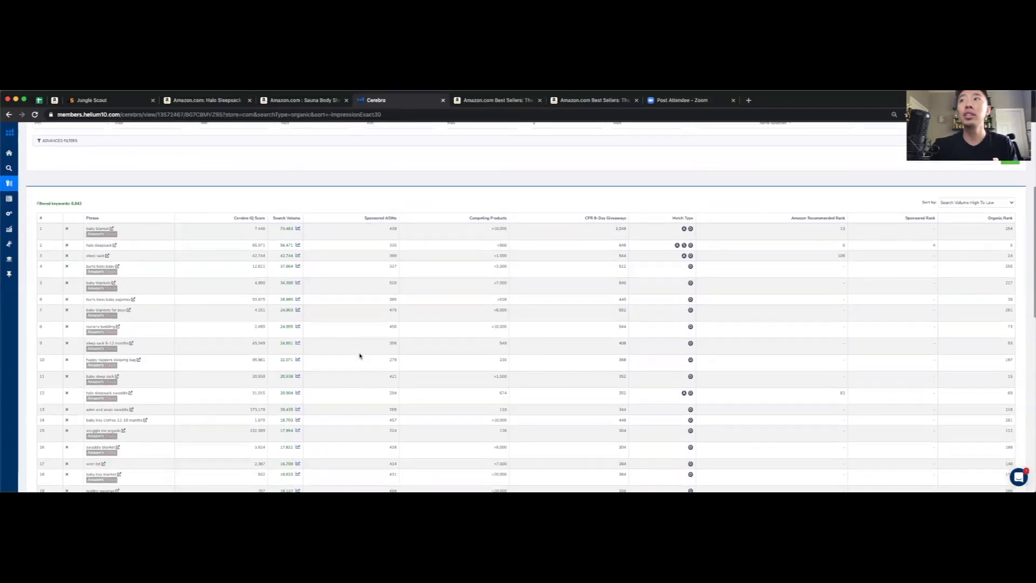
Open the Amazon search for the keyword "baby sleep sack" and look through the competing products
{"action": "left_click", "coordinate": [117, 377]}
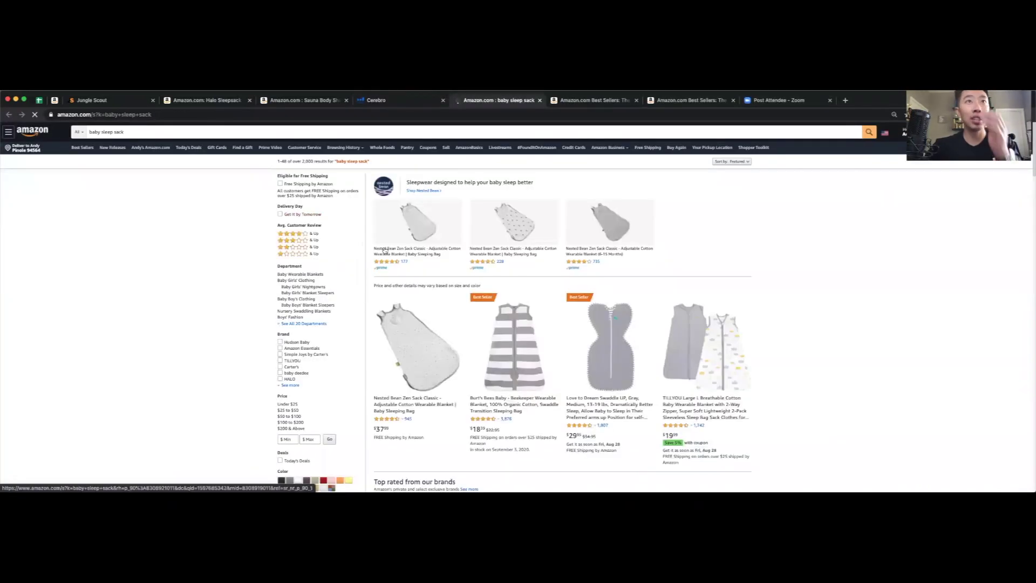
{"action": "scroll", "coordinate": [756, 375], "scroll_direction": "down", "scroll_amount": 5}
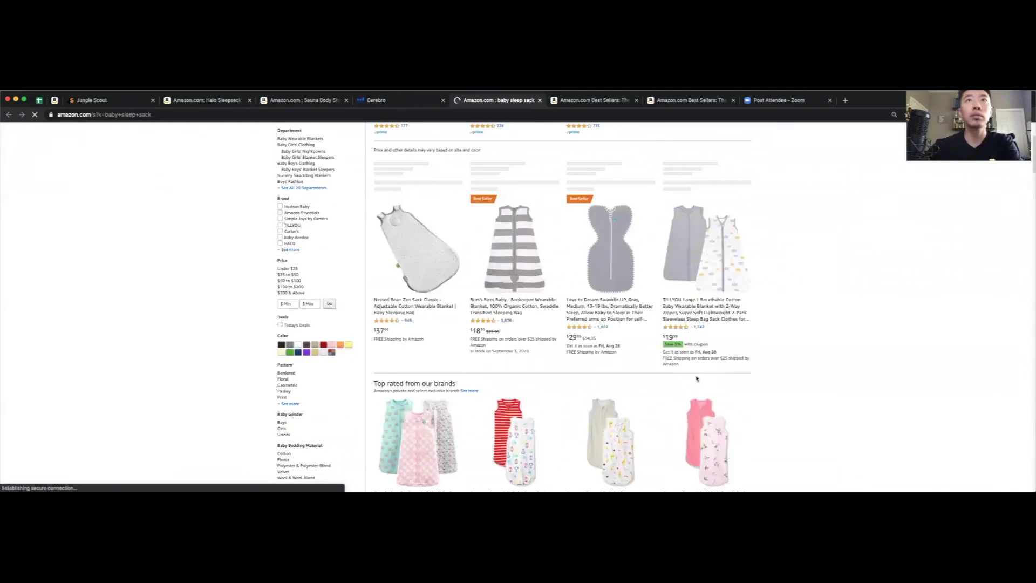
{"action": "scroll", "coordinate": [756, 375], "scroll_direction": "down", "scroll_amount": 4}
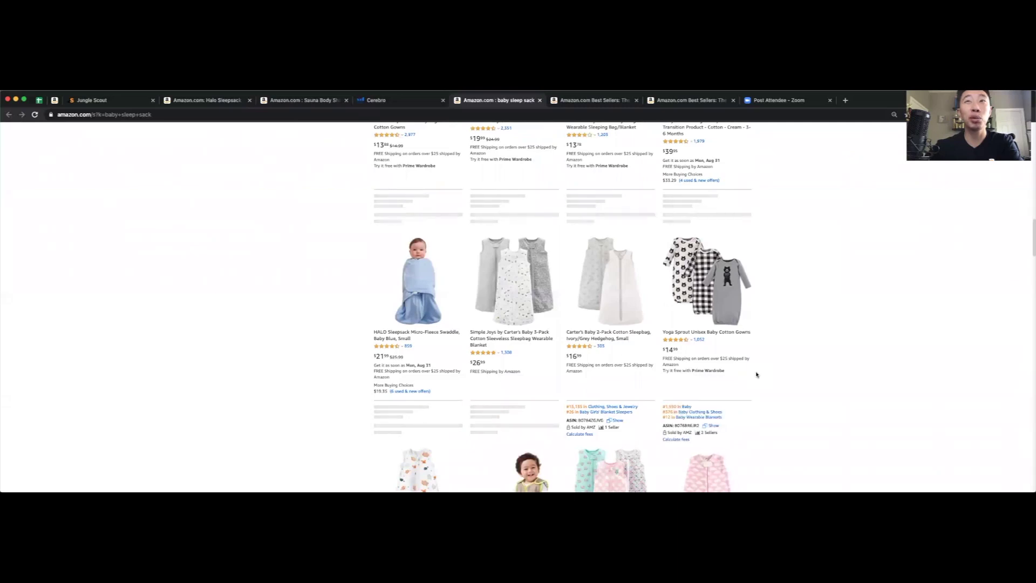
{"action": "scroll", "coordinate": [757, 375], "scroll_direction": "down", "scroll_amount": 2}
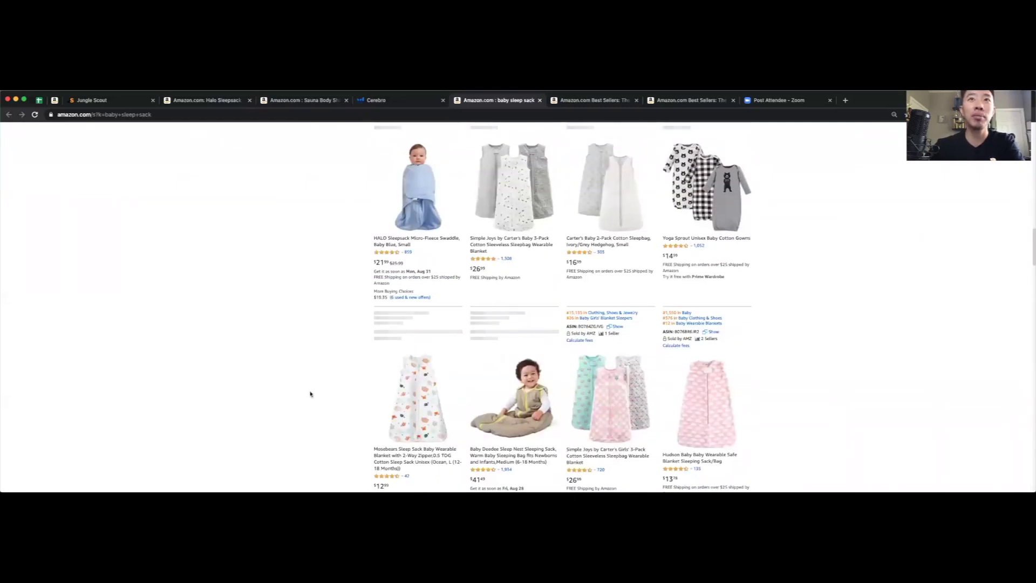
{"action": "scroll", "coordinate": [310, 394], "scroll_direction": "down", "scroll_amount": 2}
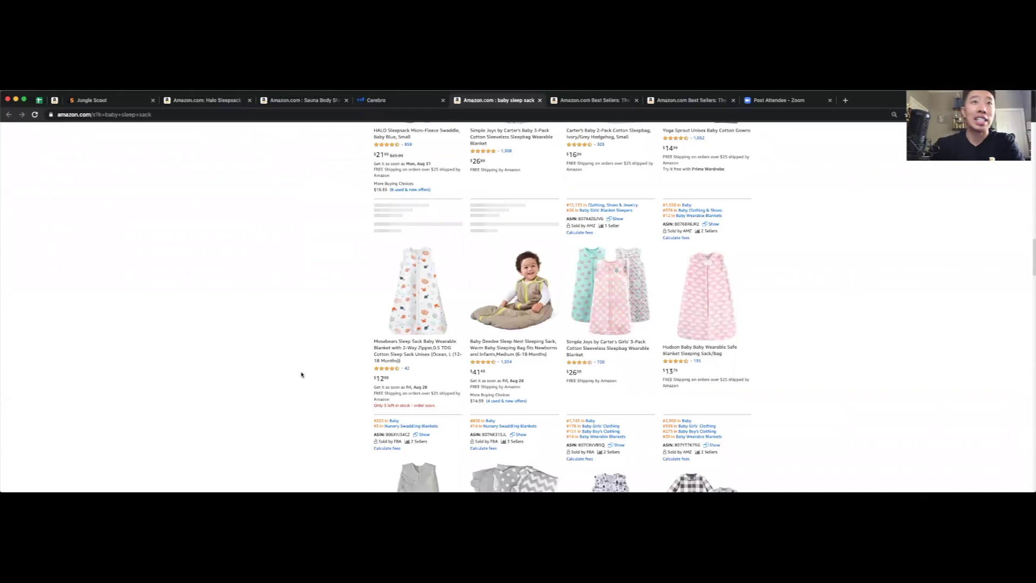
{"action": "scroll", "coordinate": [298, 374], "scroll_direction": "down", "scroll_amount": 3}
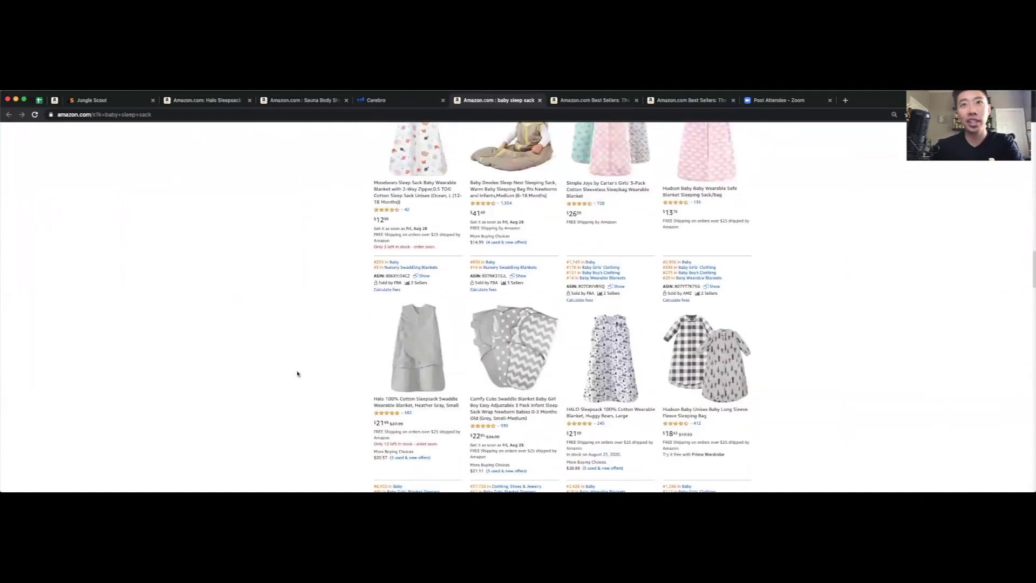
Return to the Jungle Scout product database, browse further products and open the Amazon listing of the SPACEKEEPER Ceramic Backflow Incense Holder
{"action": "left_click", "coordinate": [111, 101]}
{"action": "scroll", "coordinate": [244, 404], "scroll_direction": "down", "scroll_amount": 5}
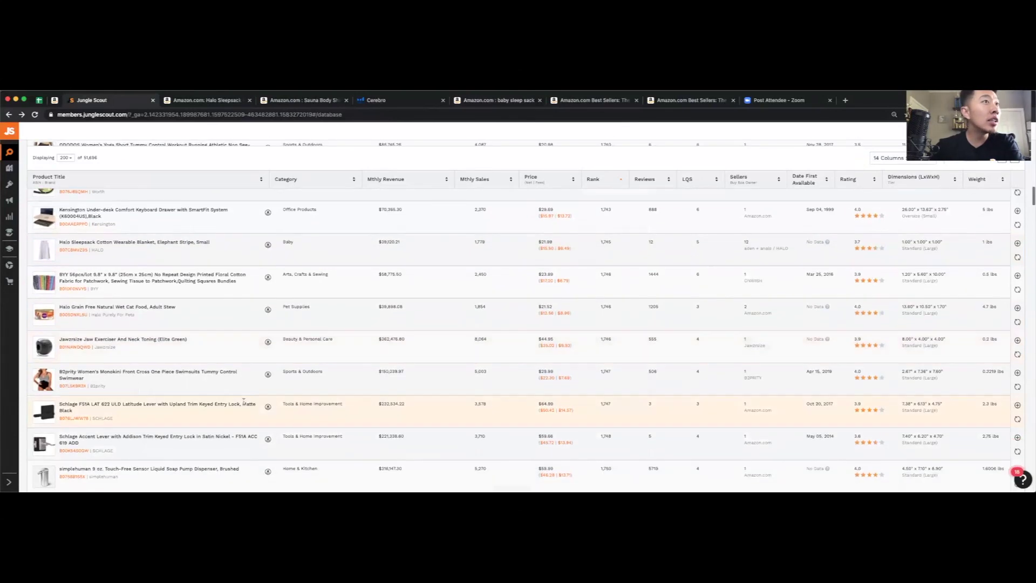
{"action": "scroll", "coordinate": [244, 404], "scroll_direction": "down", "scroll_amount": 2}
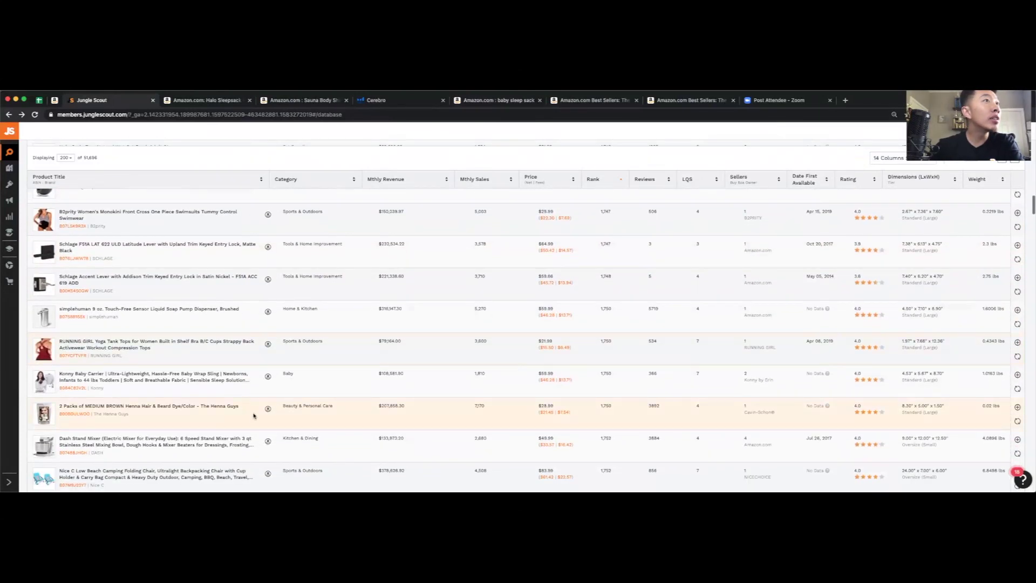
{"action": "scroll", "coordinate": [281, 405], "scroll_direction": "down", "scroll_amount": 4}
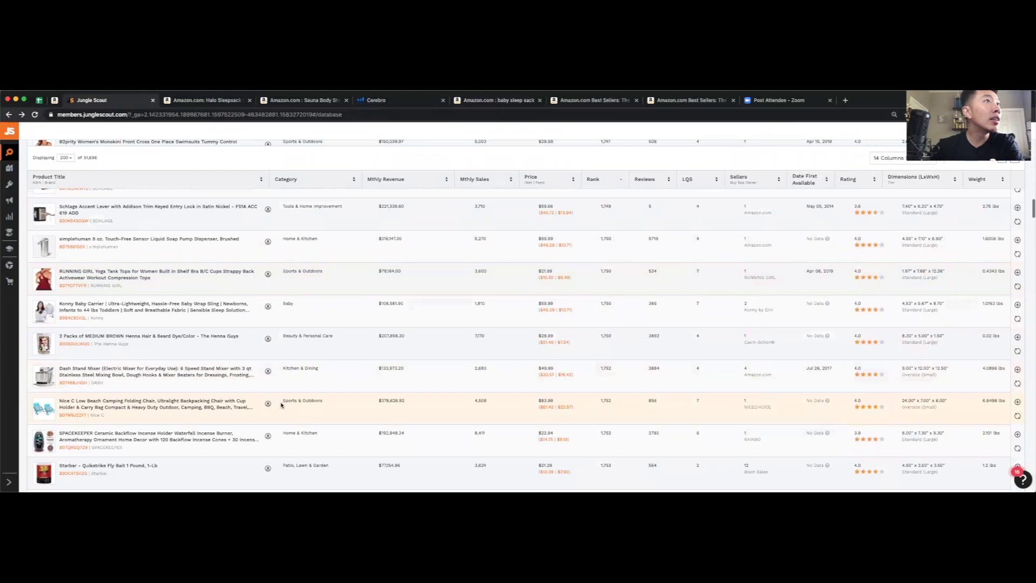
{"action": "scroll", "coordinate": [281, 405], "scroll_direction": "down", "scroll_amount": 1}
{"action": "scroll", "coordinate": [282, 406], "scroll_direction": "down", "scroll_amount": 2}
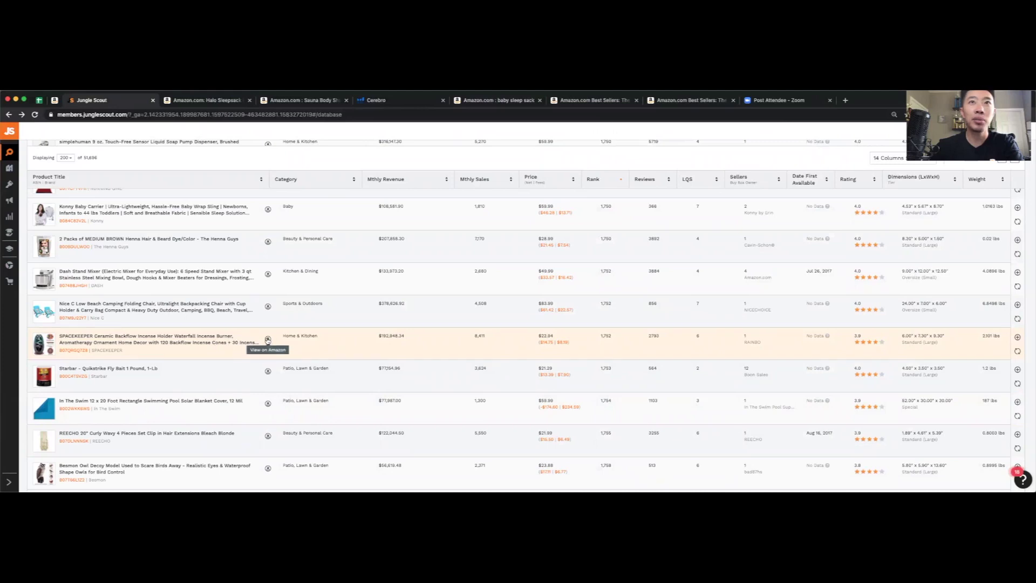
{"action": "left_click", "coordinate": [267, 339]}
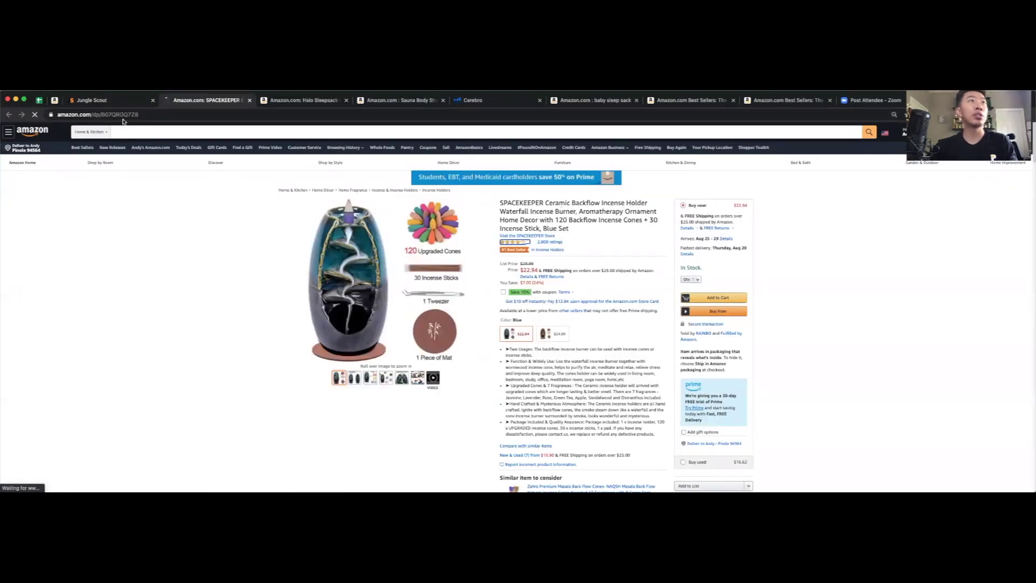
Copy the SPACEKEEPER listing's ASIN from its web address and get its keywords in Cerebro in place of the Halo Sleepsack's
{"action": "left_click", "coordinate": [125, 115]}
{"action": "double_click", "coordinate": [125, 115]}
{"action": "key", "text": "ctrl+c"}
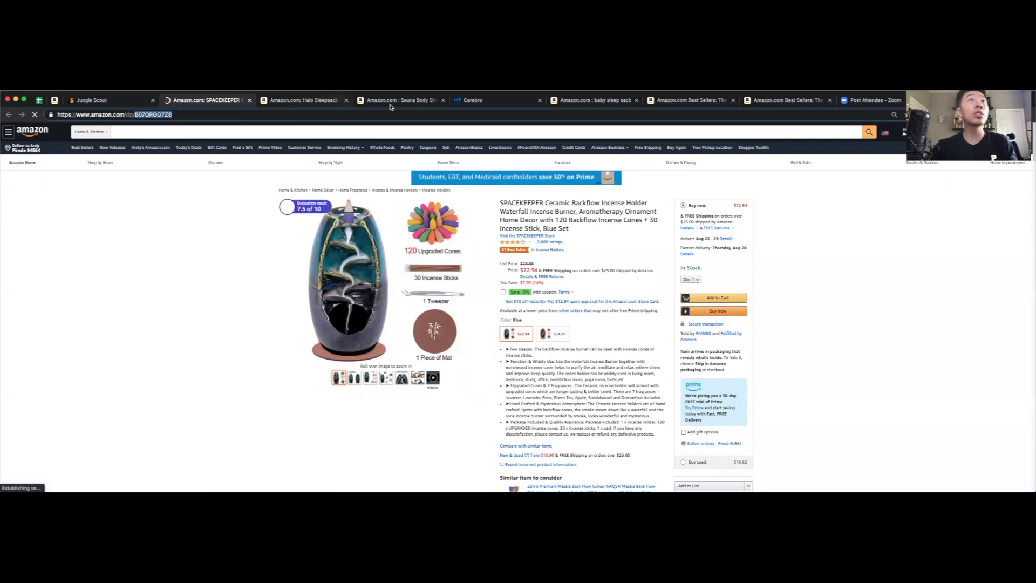
{"action": "left_click", "coordinate": [476, 103]}
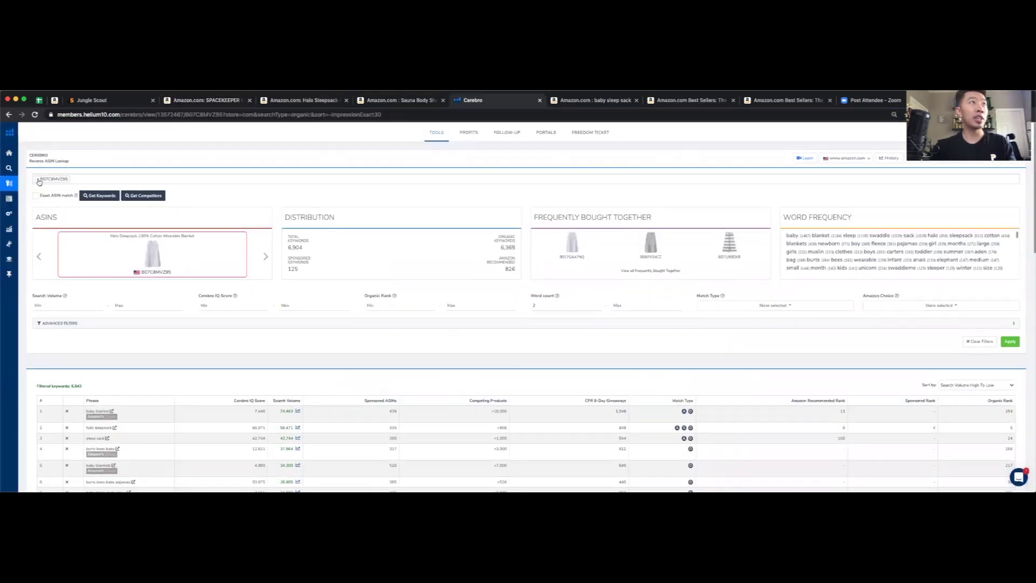
{"action": "left_click", "coordinate": [37, 179]}
{"action": "key", "text": "ctrl+v"}
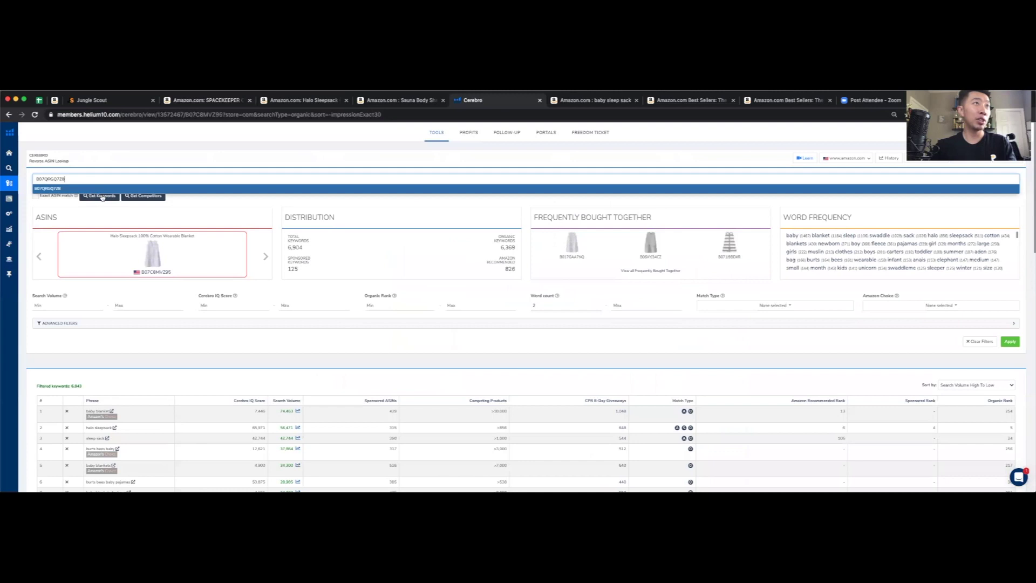
{"action": "key", "text": "Return"}
{"action": "left_click", "coordinate": [102, 196]}
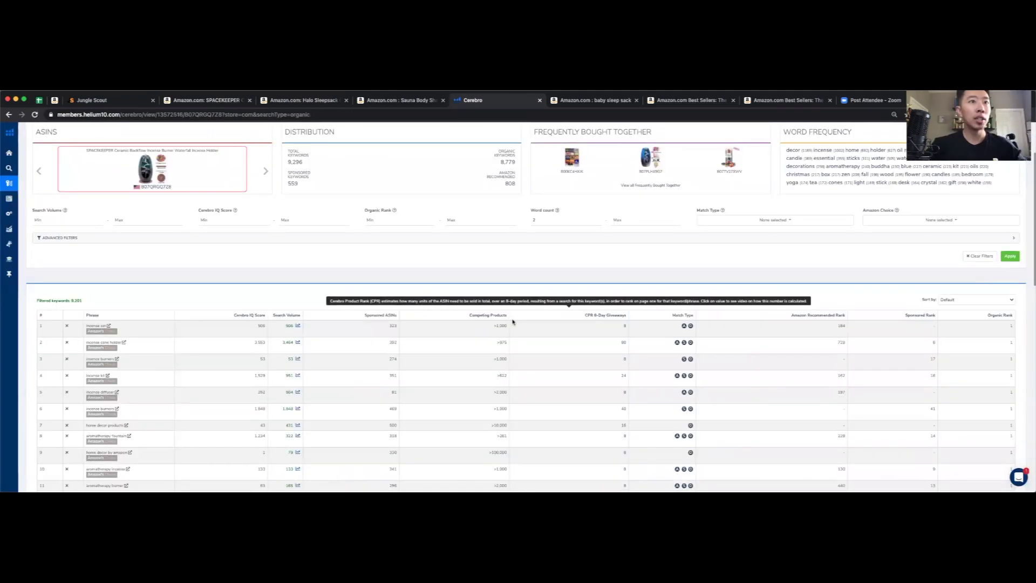
Sort the incense holder's keywords by search volume from high to low and look through Amazon's results for "fall decor for home"
{"action": "scroll", "coordinate": [510, 318], "scroll_direction": "down", "scroll_amount": 2}
{"action": "left_click", "coordinate": [286, 258]}
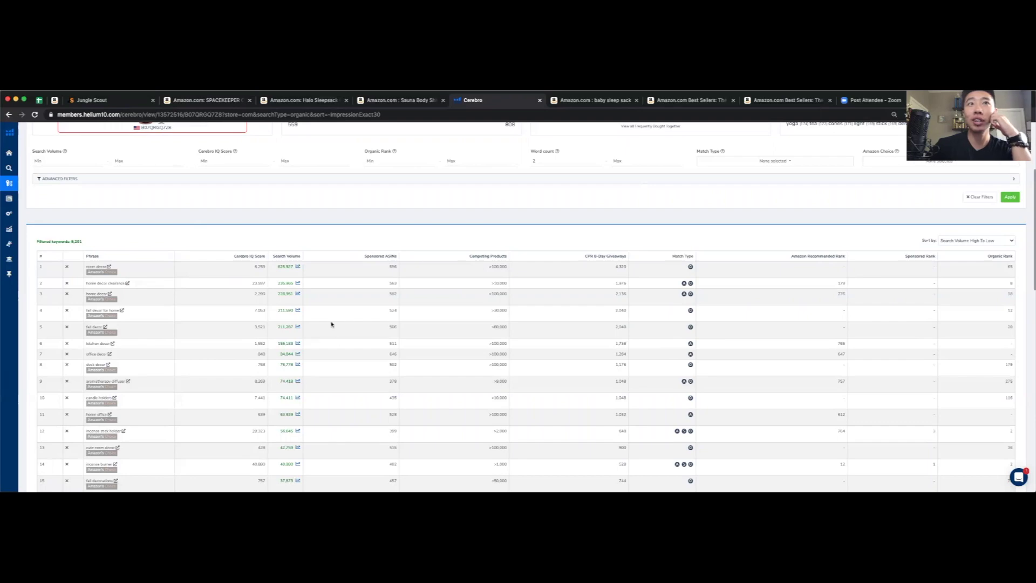
{"action": "left_click", "coordinate": [122, 312]}
{"action": "scroll", "coordinate": [685, 286], "scroll_direction": "down", "scroll_amount": 2}
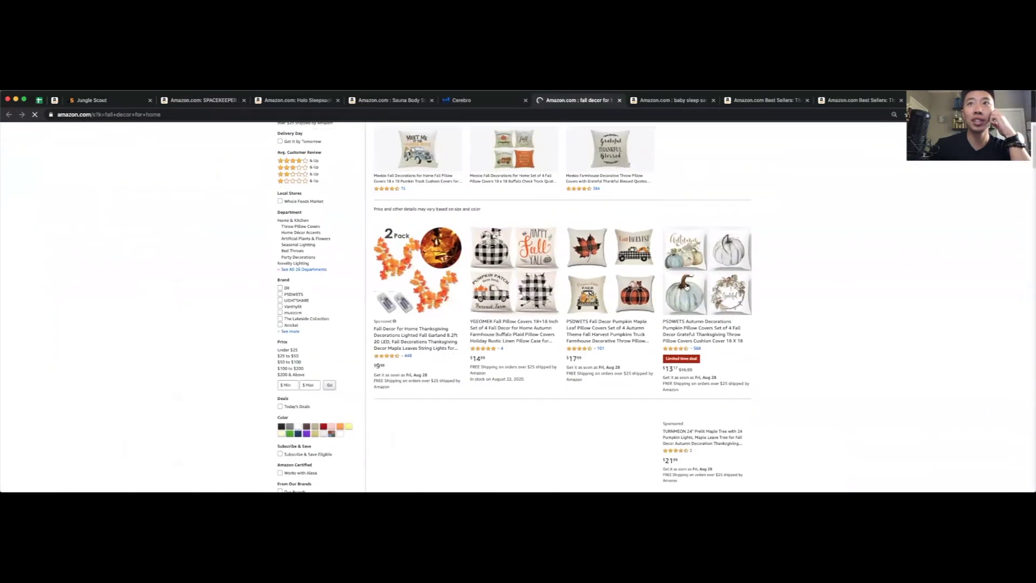
{"action": "scroll", "coordinate": [829, 292], "scroll_direction": "down", "scroll_amount": 10}
{"action": "scroll", "coordinate": [774, 348], "scroll_direction": "down", "scroll_amount": 8}
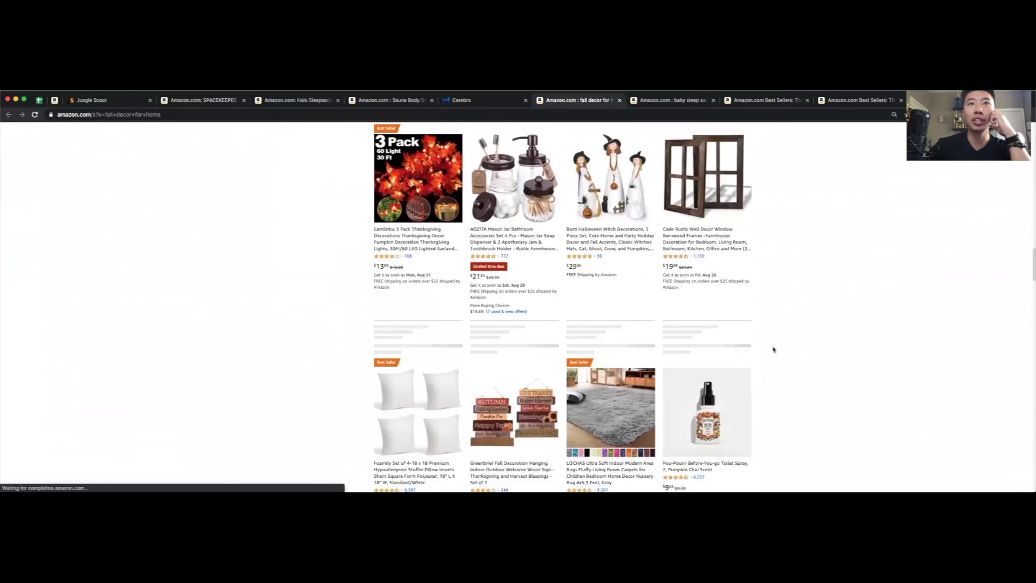
{"action": "scroll", "coordinate": [775, 348], "scroll_direction": "down", "scroll_amount": 5}
Return to the Cerebro keywords, open the Amazon search for "incense stick holder" and look through the competing products
{"action": "key", "text": "super+alt+Left"}
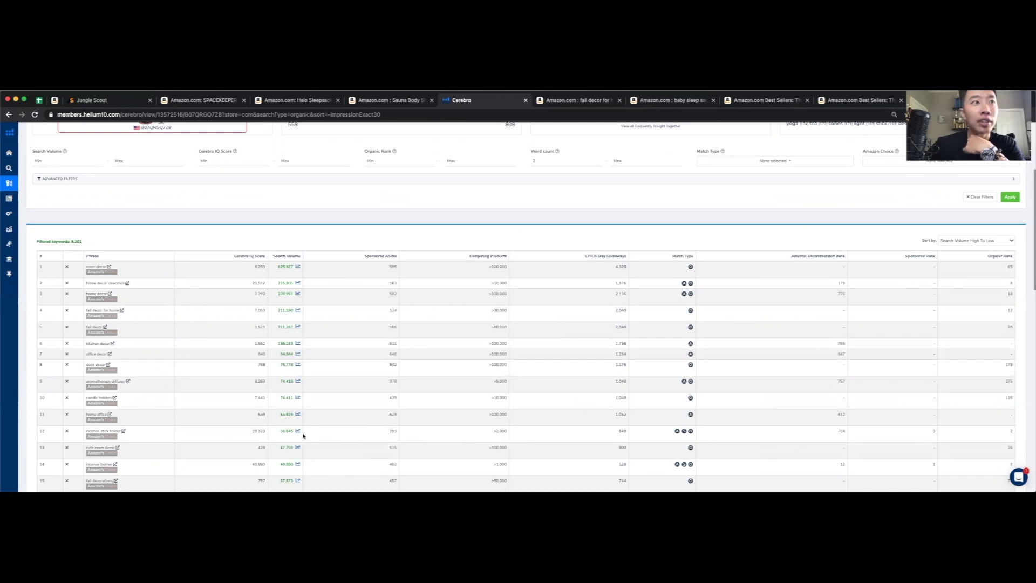
{"action": "left_click", "coordinate": [123, 433]}
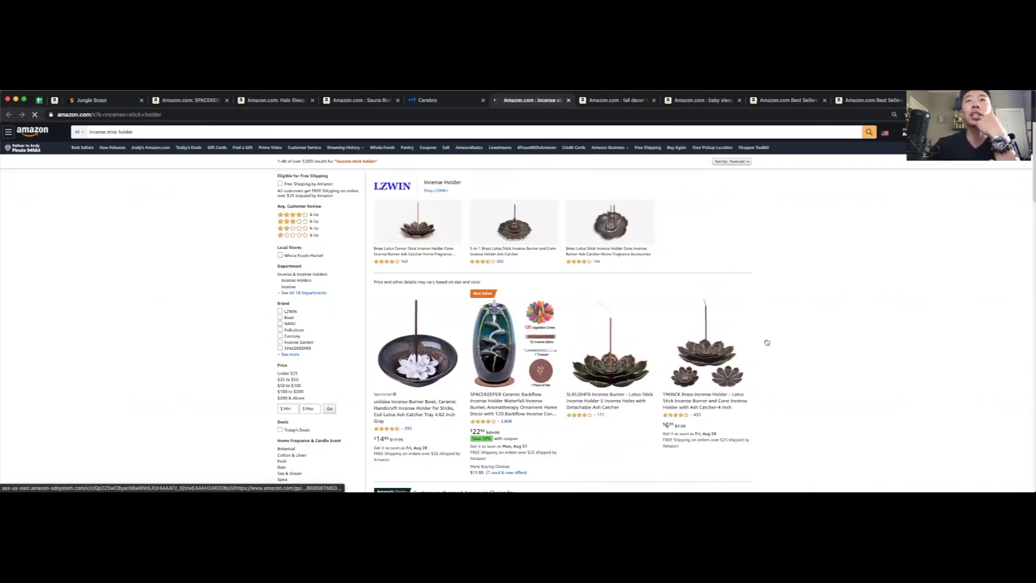
{"action": "scroll", "coordinate": [767, 341], "scroll_direction": "down", "scroll_amount": 2}
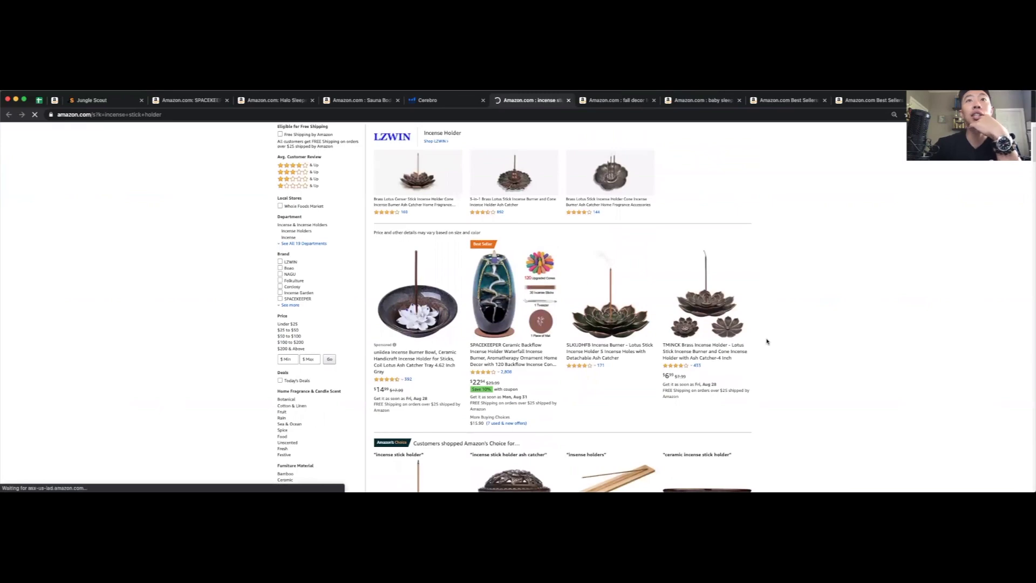
{"action": "scroll", "coordinate": [767, 341], "scroll_direction": "down", "scroll_amount": 10}
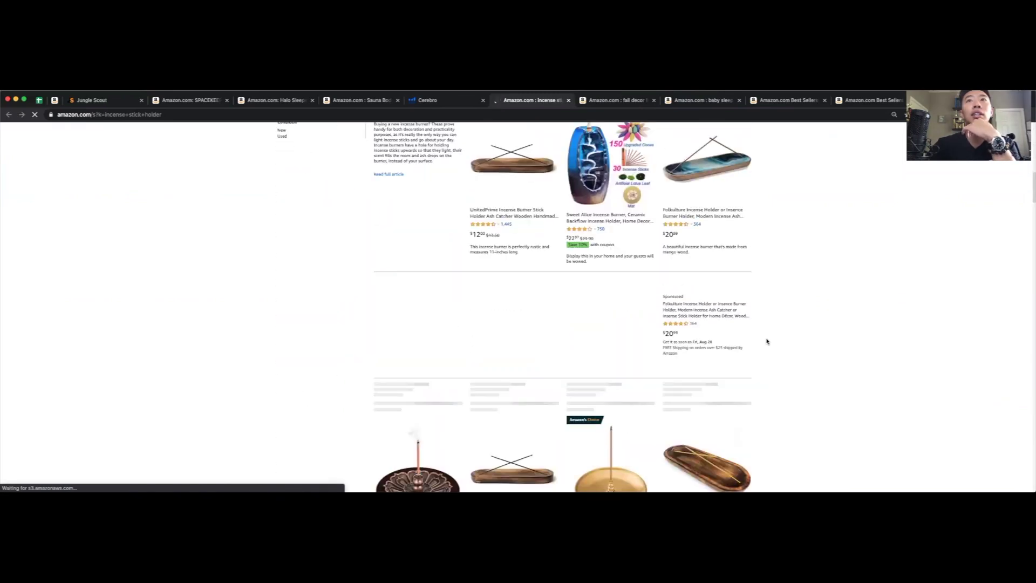
Compare the prices, reviews and designs of the competing products in Amazon's results for "incense stick holder"
{"action": "scroll", "coordinate": [767, 341], "scroll_direction": "down", "scroll_amount": 8}
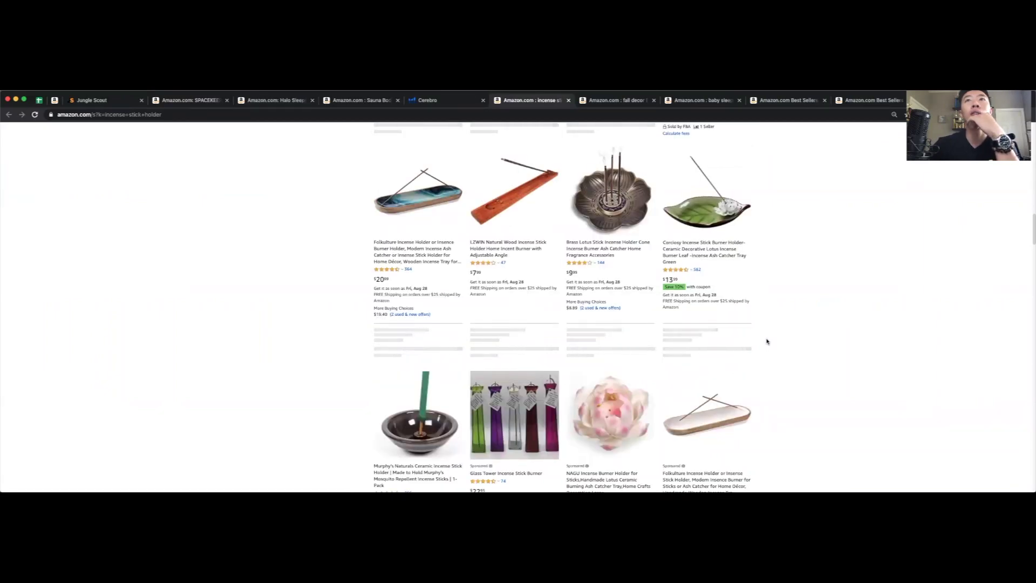
{"action": "scroll", "coordinate": [768, 341], "scroll_direction": "up", "scroll_amount": 5}
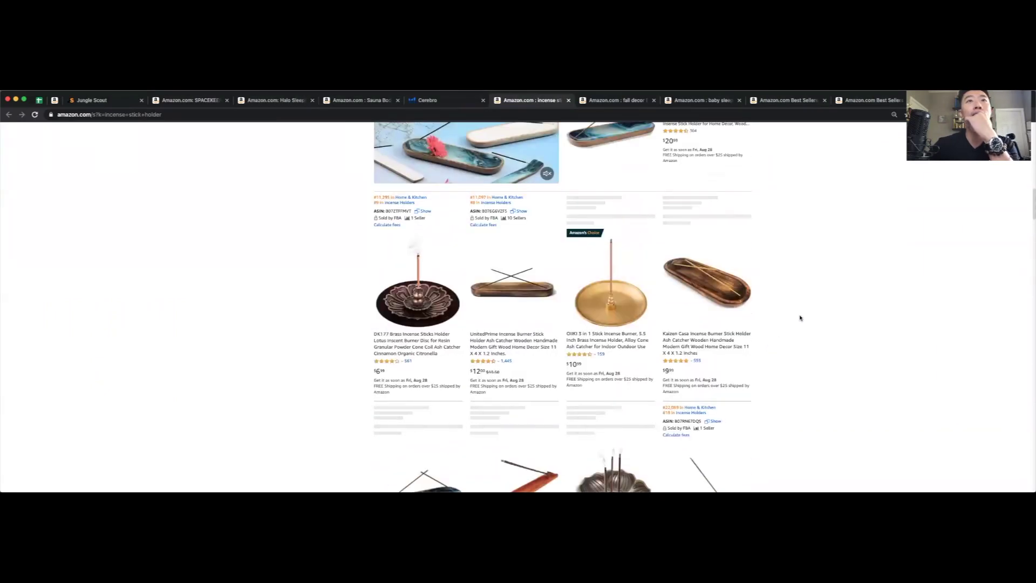
{"action": "scroll", "coordinate": [800, 317], "scroll_direction": "up", "scroll_amount": 10}
{"action": "scroll", "coordinate": [801, 318], "scroll_direction": "up", "scroll_amount": 3}
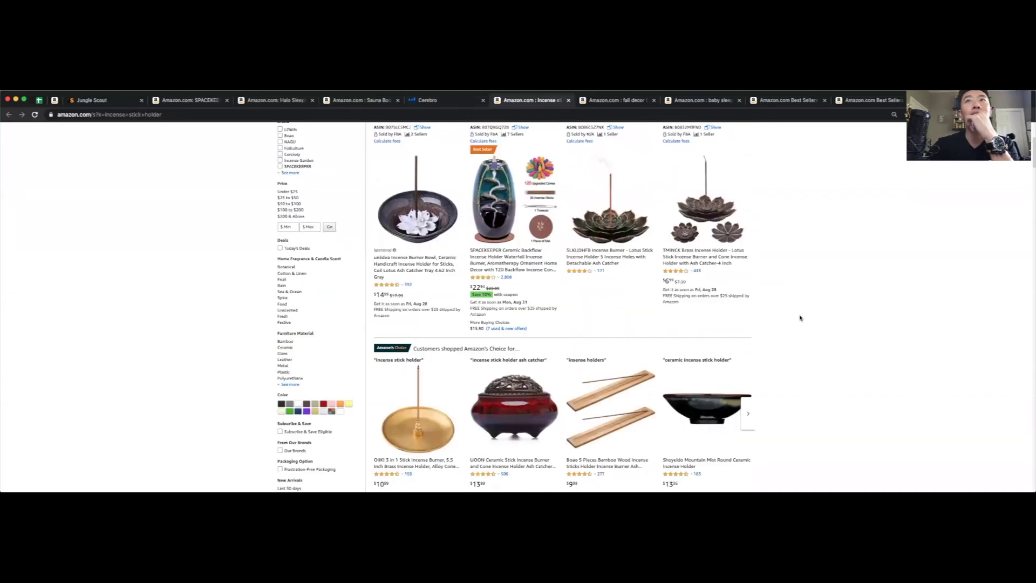
{"action": "scroll", "coordinate": [594, 324], "scroll_direction": "up", "scroll_amount": 1}
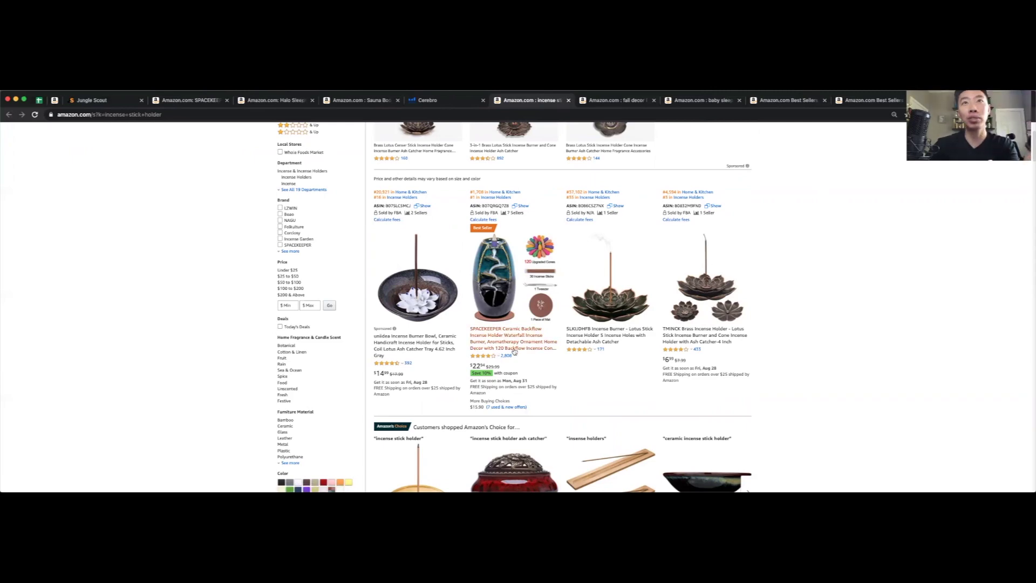
{"action": "scroll", "coordinate": [798, 314], "scroll_direction": "down", "scroll_amount": 15}
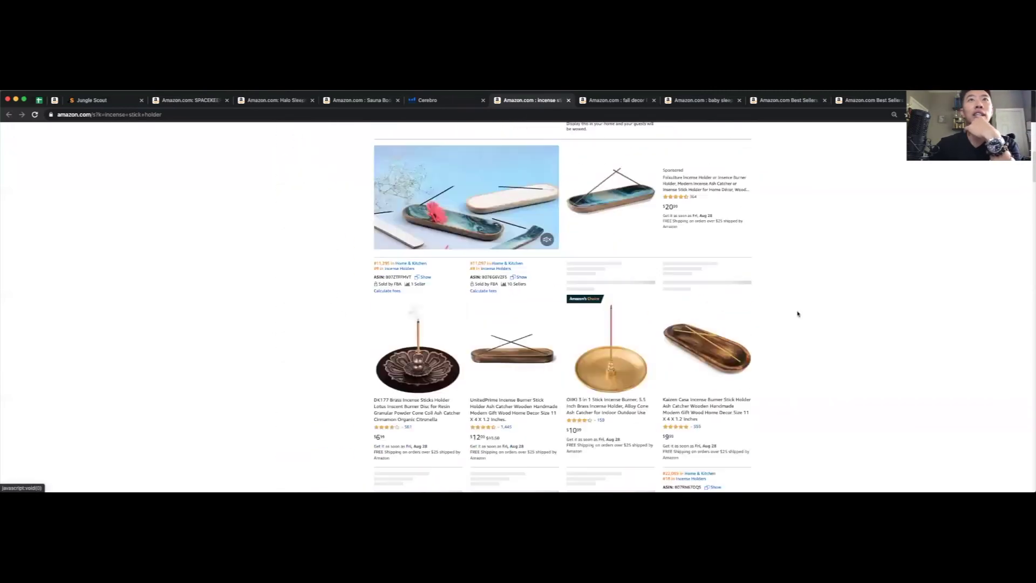
{"action": "scroll", "coordinate": [798, 313], "scroll_direction": "down", "scroll_amount": 10}
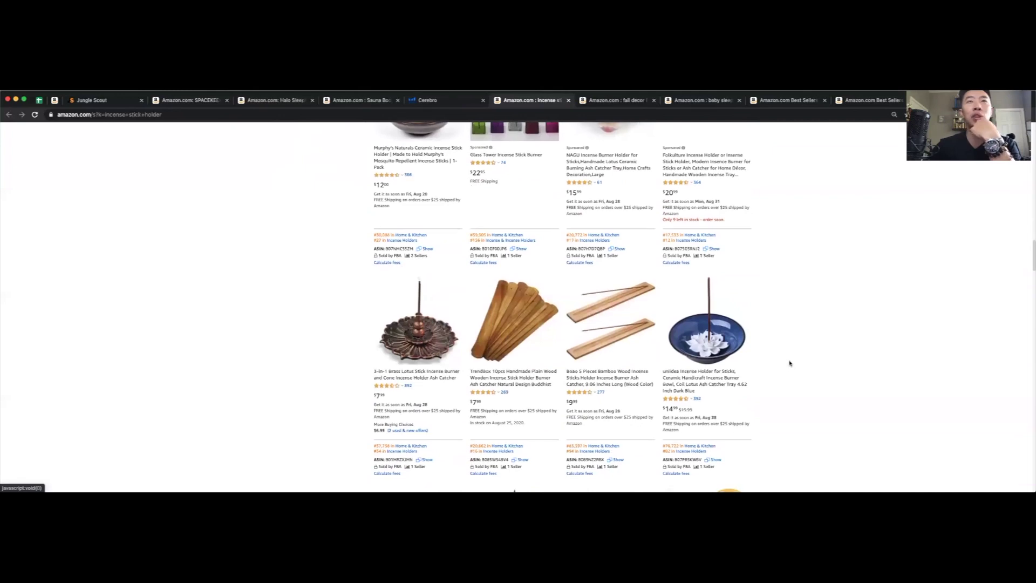
Run Helium 10's Xray product research on the "incense stick holder" search results
{"action": "scroll", "coordinate": [790, 363], "scroll_direction": "up", "scroll_amount": 10}
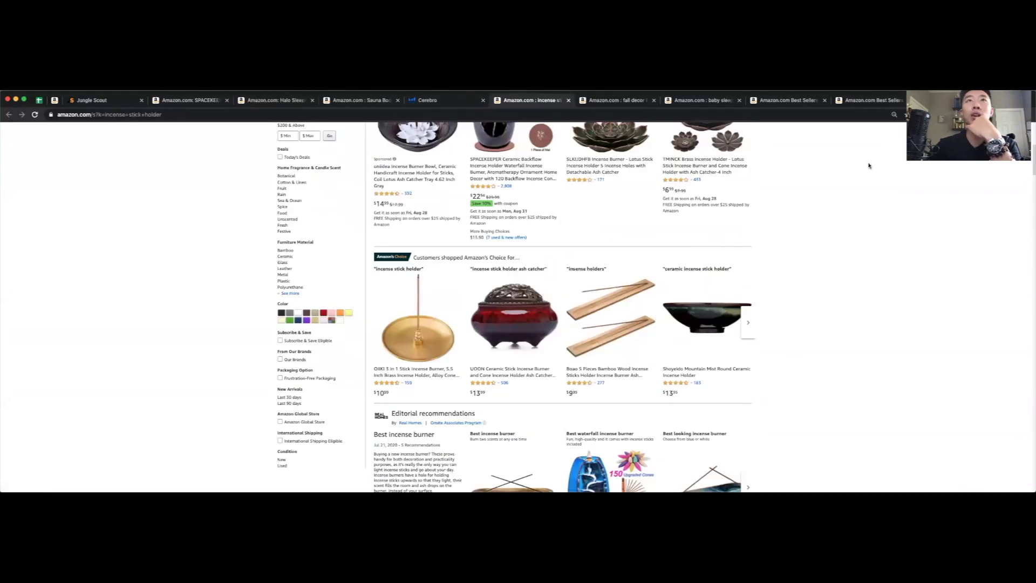
{"action": "scroll", "coordinate": [848, 211], "scroll_direction": "up", "scroll_amount": 5}
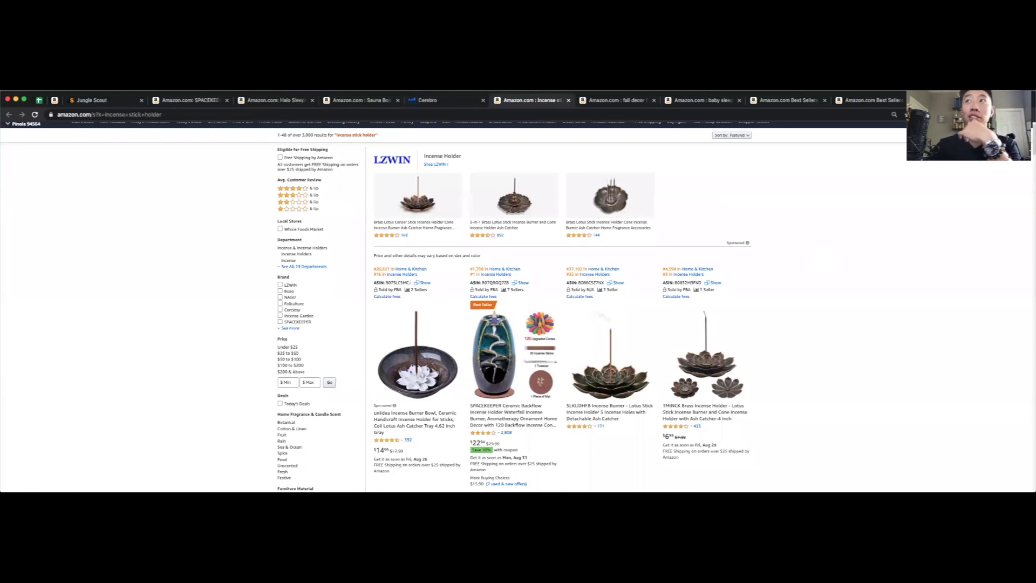
{"action": "left_click", "coordinate": [923, 114]}
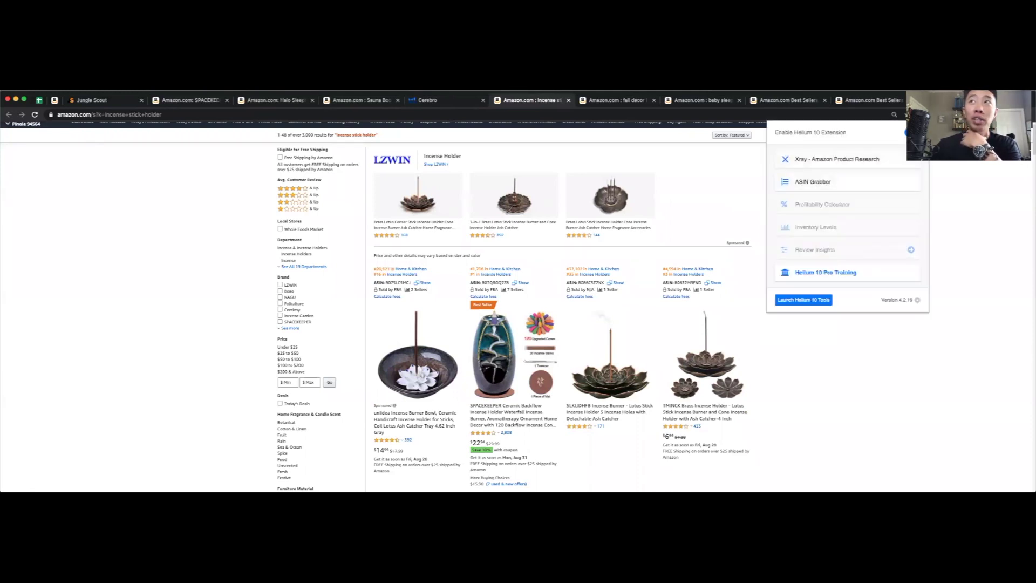
{"action": "left_click", "coordinate": [821, 160]}
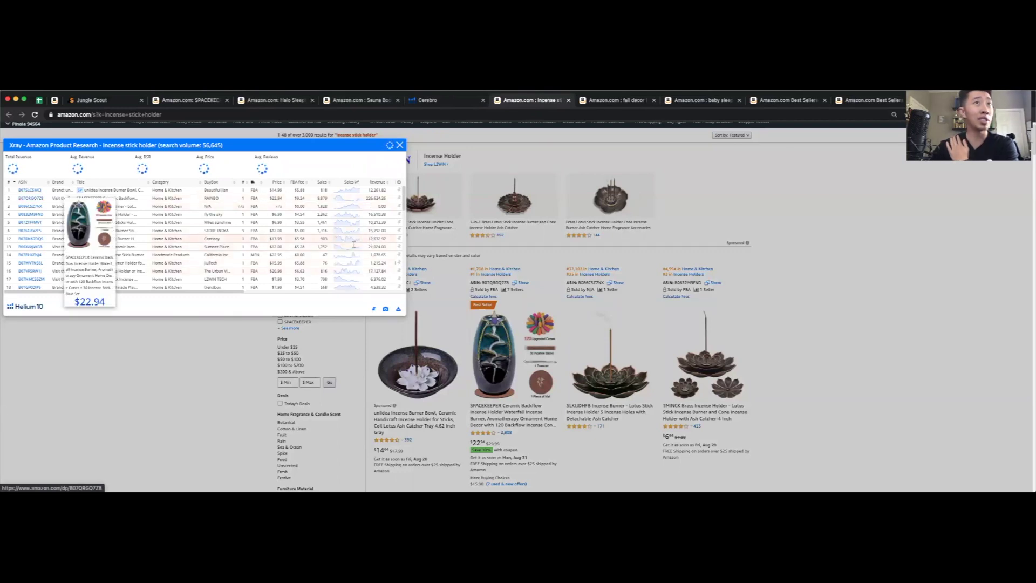
Return to the incense holder's keywords in Cerebro and open the Amazon search for "incense burner"
{"action": "left_click", "coordinate": [125, 102]}
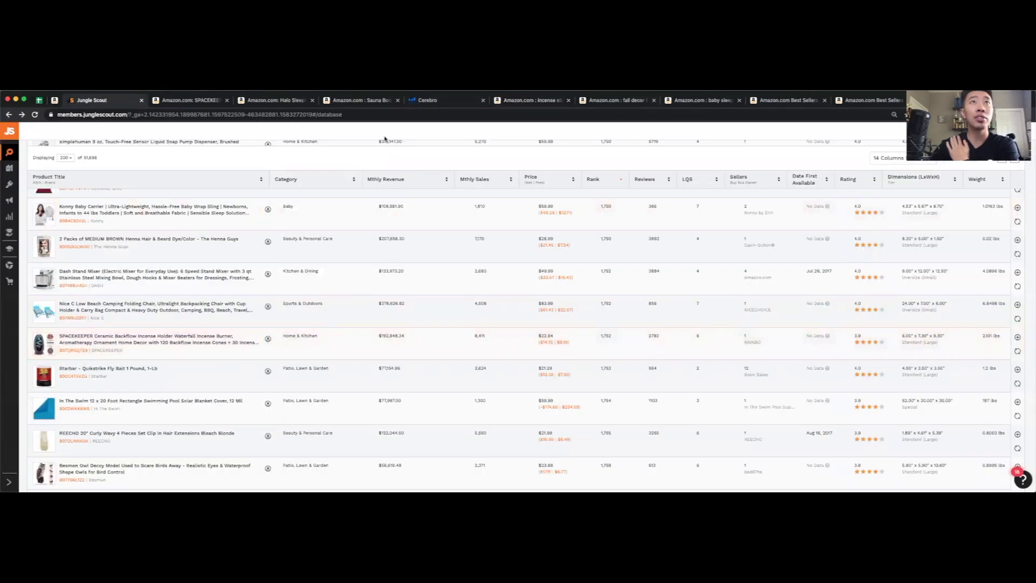
{"action": "left_click", "coordinate": [446, 99]}
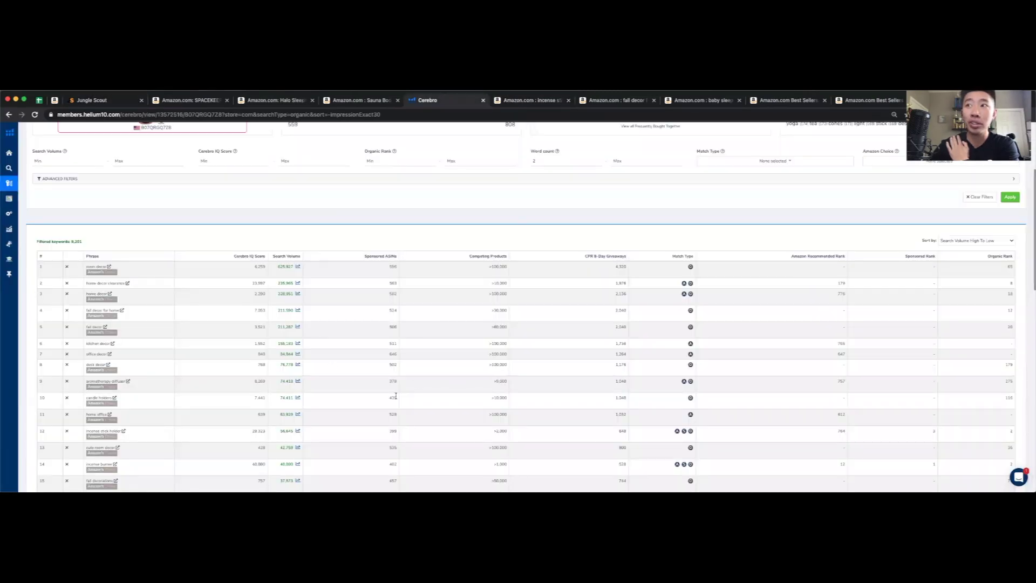
{"action": "scroll", "coordinate": [395, 395], "scroll_direction": "down", "scroll_amount": 2}
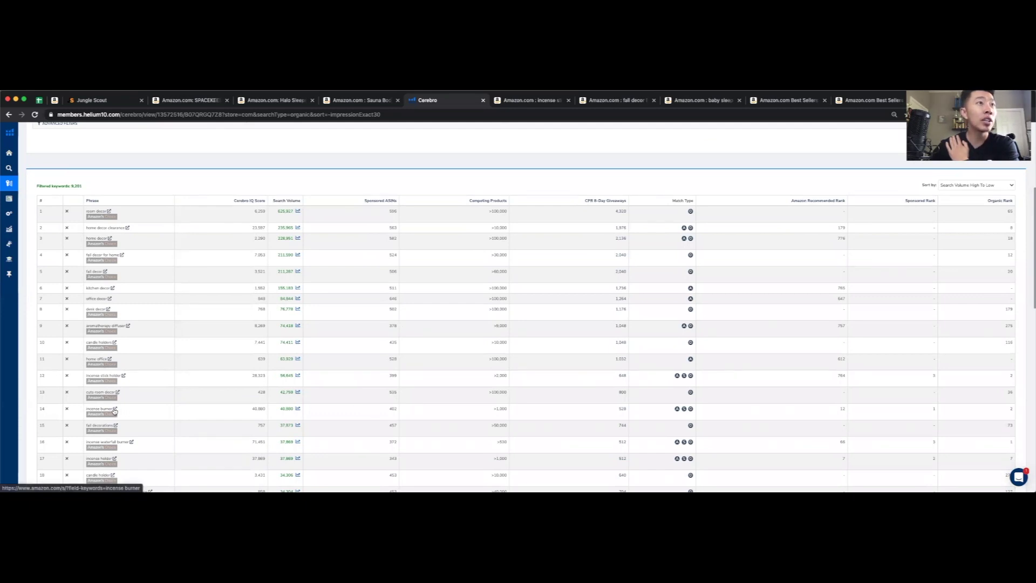
{"action": "left_click", "coordinate": [115, 409]}
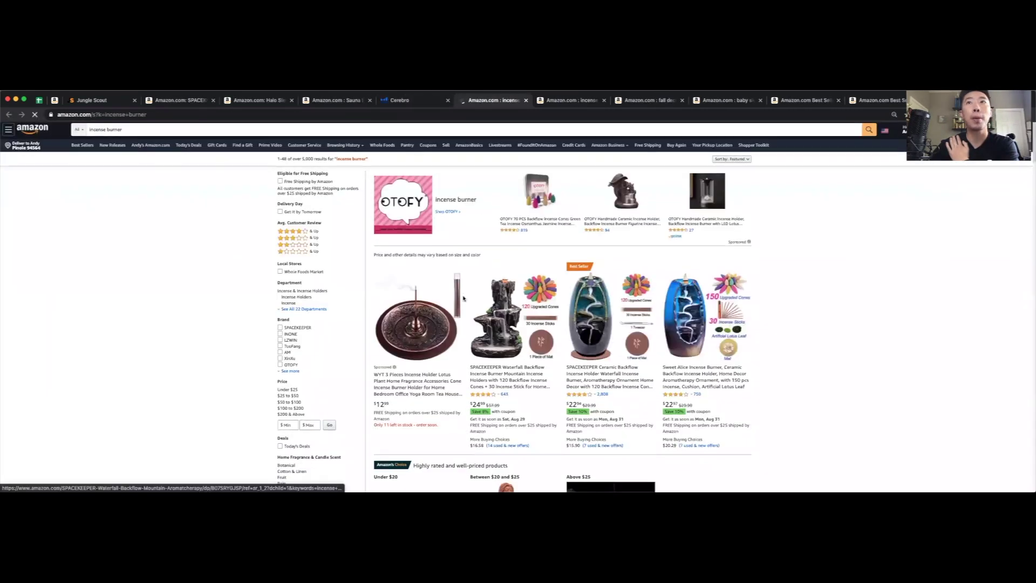
Examine the products competing for "incense burner" on Amazon, comparing their designs, prices, review counts and sales ranks
{"action": "scroll", "coordinate": [783, 324], "scroll_direction": "down", "scroll_amount": 2}
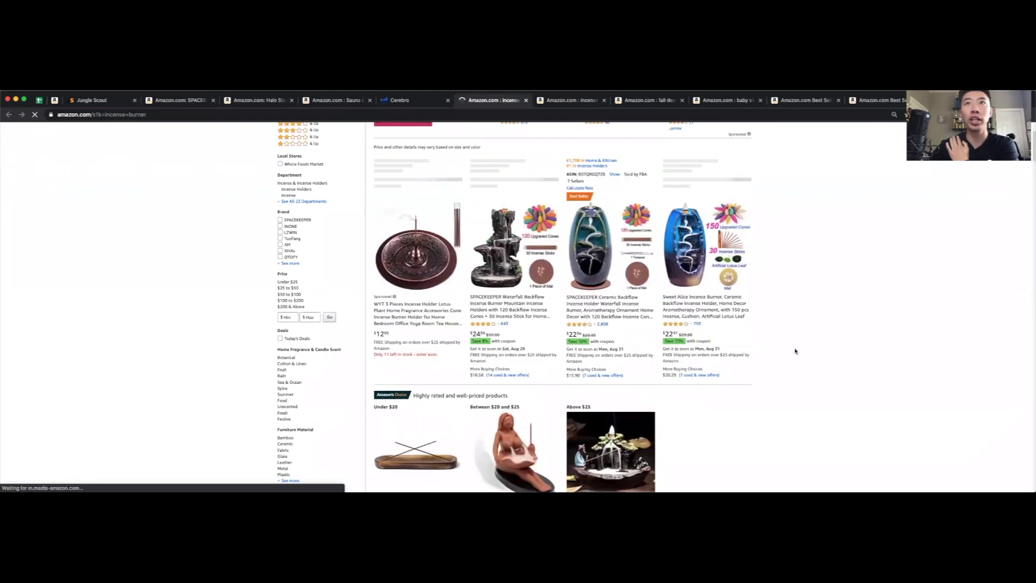
{"action": "scroll", "coordinate": [795, 352], "scroll_direction": "down", "scroll_amount": 10}
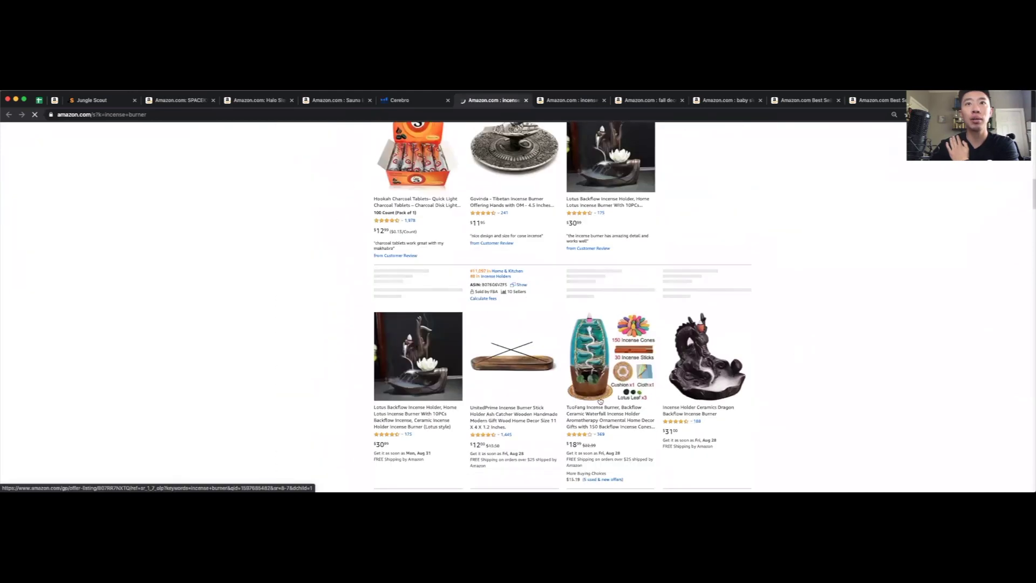
{"action": "scroll", "coordinate": [775, 319], "scroll_direction": "down", "scroll_amount": 3}
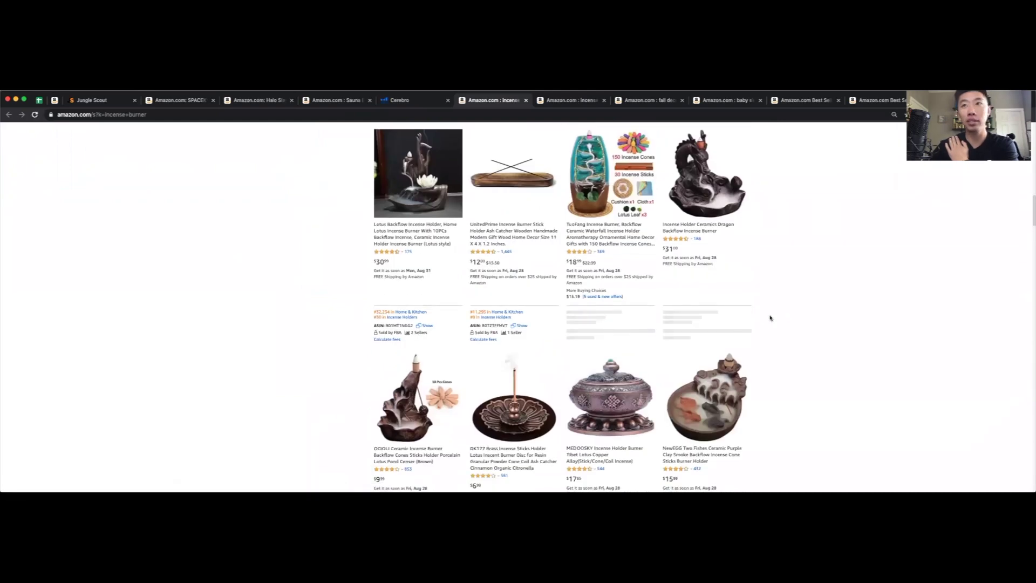
{"action": "scroll", "coordinate": [770, 318], "scroll_direction": "down", "scroll_amount": 8}
{"action": "scroll", "coordinate": [771, 318], "scroll_direction": "up", "scroll_amount": 3}
{"action": "scroll", "coordinate": [770, 320], "scroll_direction": "down", "scroll_amount": 5}
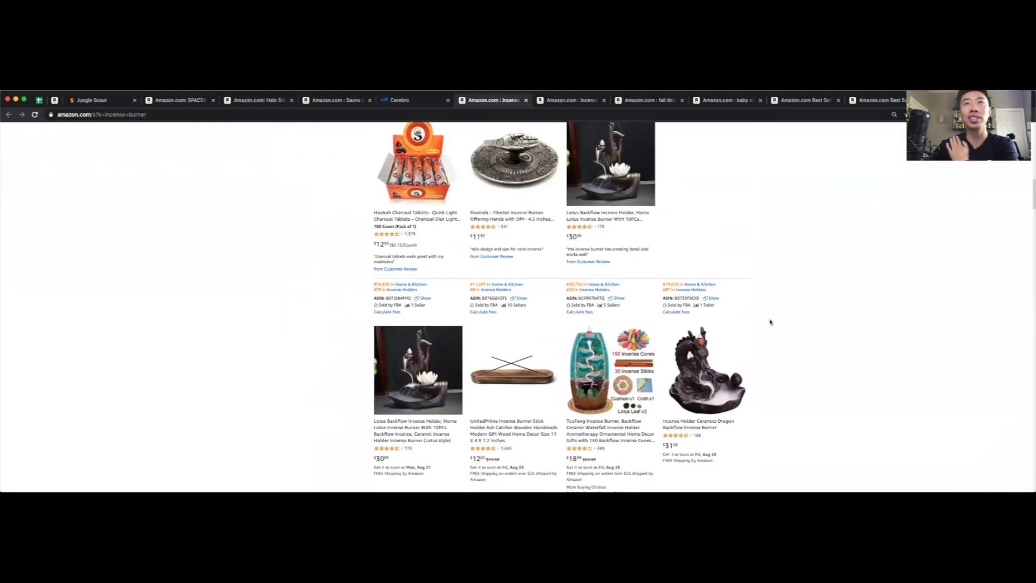
{"action": "scroll", "coordinate": [722, 299], "scroll_direction": "up", "scroll_amount": 3}
{"action": "scroll", "coordinate": [722, 301], "scroll_direction": "down", "scroll_amount": 3}
{"action": "scroll", "coordinate": [722, 302], "scroll_direction": "up", "scroll_amount": 10}
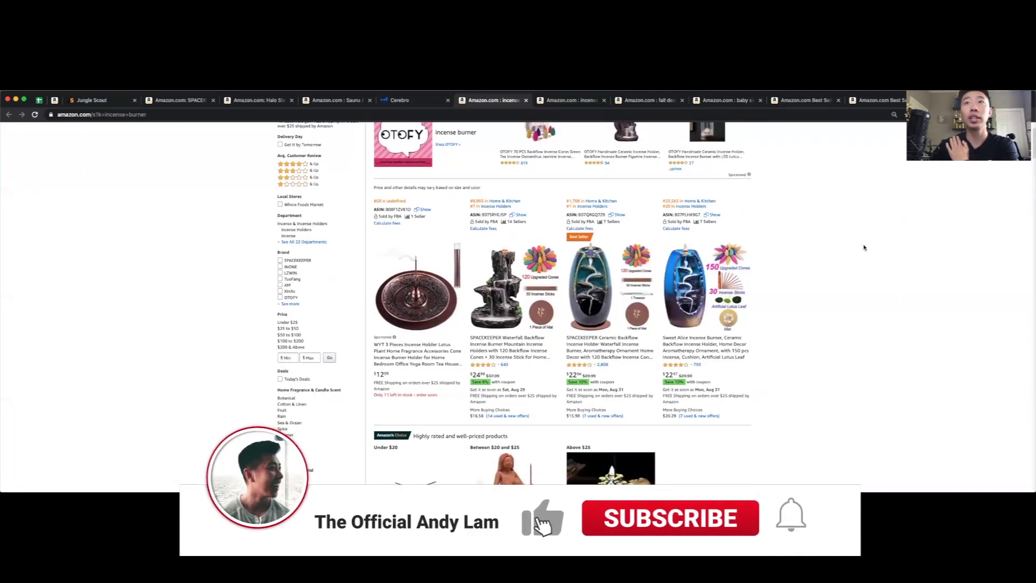
{"action": "scroll", "coordinate": [702, 270], "scroll_direction": "up", "scroll_amount": 1}
{"action": "scroll", "coordinate": [735, 330], "scroll_direction": "down", "scroll_amount": 10}
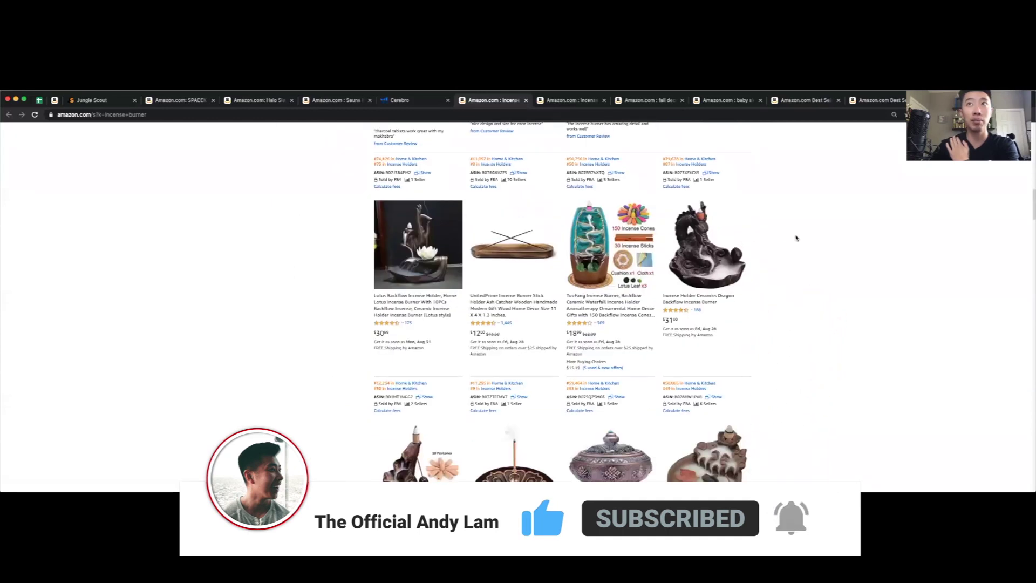
{"action": "scroll", "coordinate": [336, 312], "scroll_direction": "down", "scroll_amount": 3}
{"action": "scroll", "coordinate": [335, 313], "scroll_direction": "up", "scroll_amount": 1}
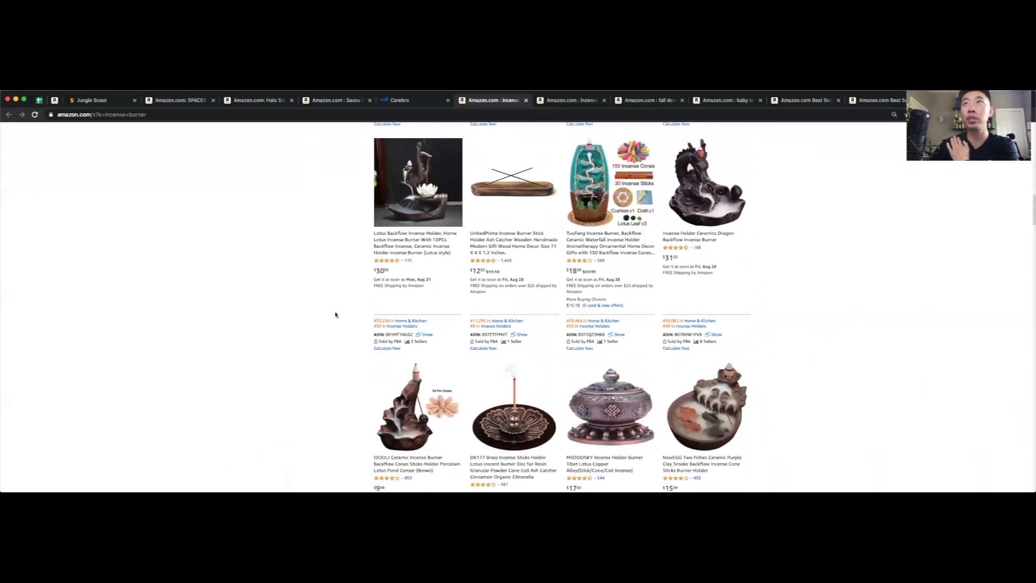
Return to the Cerebro keywords and check the search volume history of "incense waterfall burner"
{"action": "left_click", "coordinate": [398, 99]}
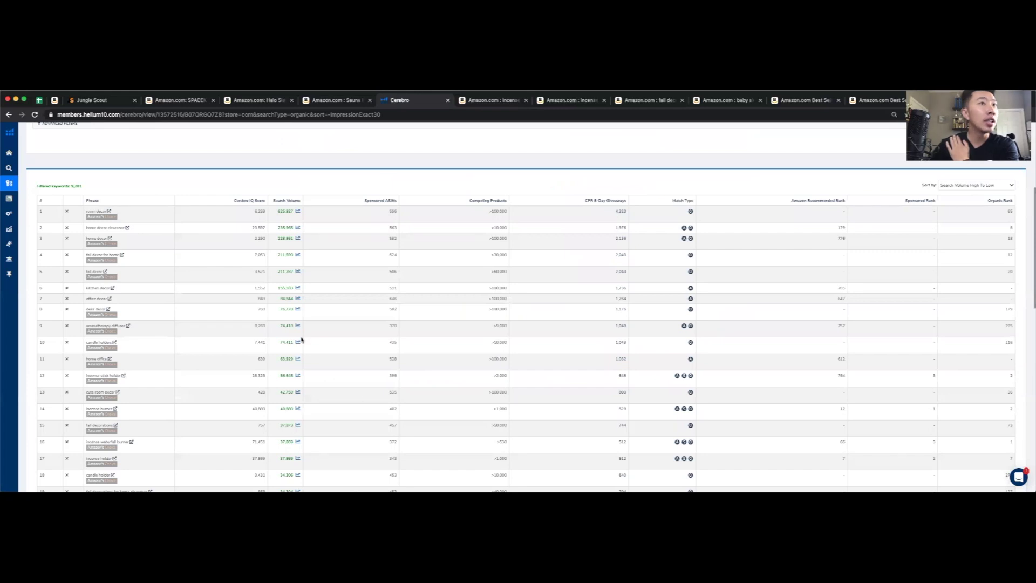
{"action": "scroll", "coordinate": [369, 434], "scroll_direction": "down", "scroll_amount": 1}
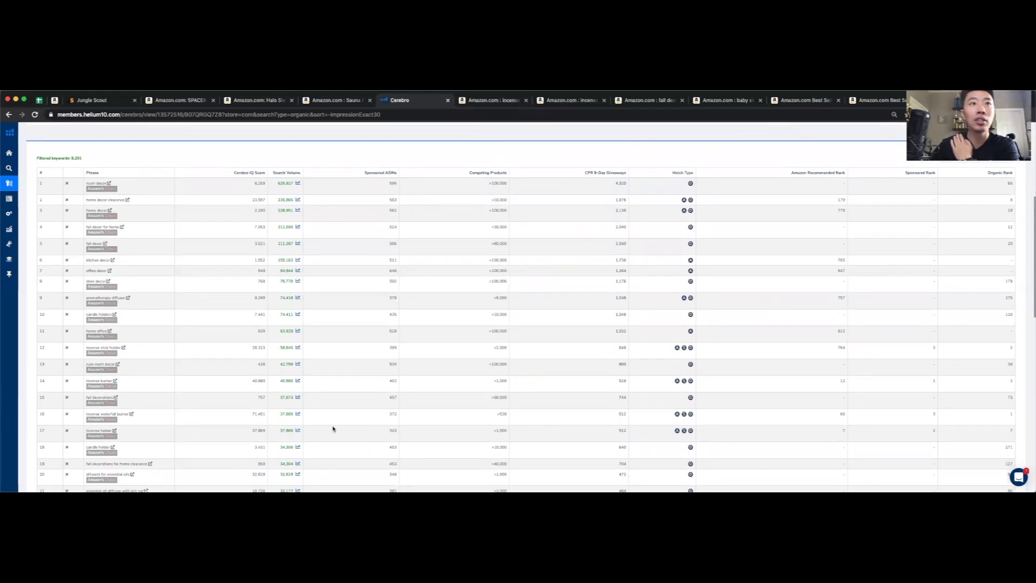
{"action": "left_click", "coordinate": [298, 414]}
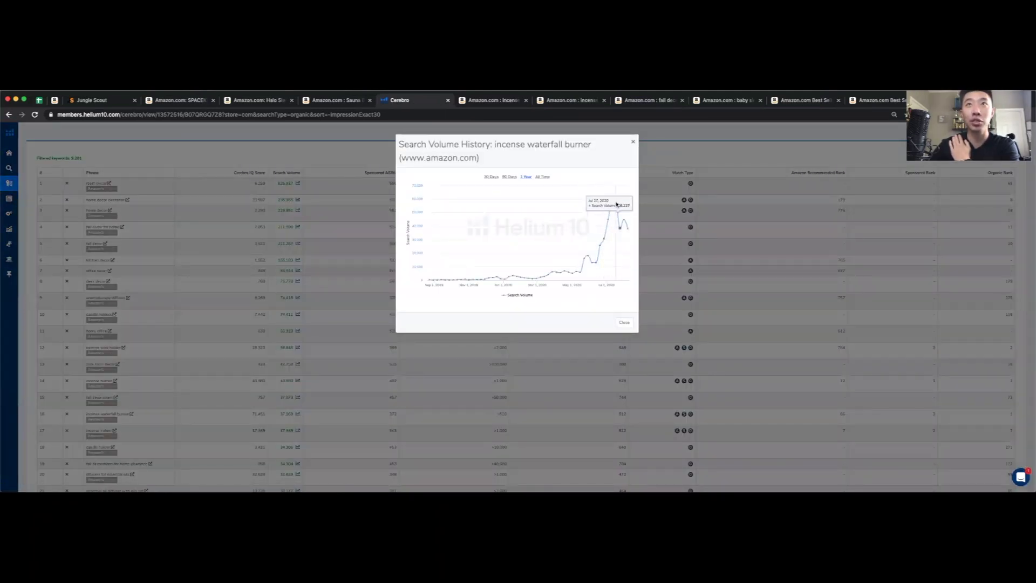
{"action": "left_click", "coordinate": [633, 143]}
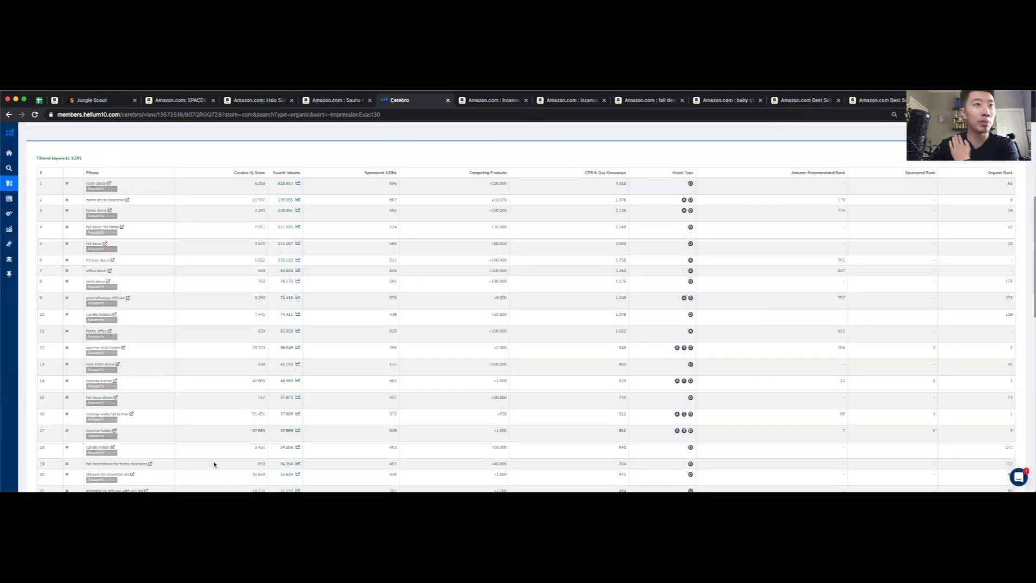
Open the Amazon search for "incense waterfall burner" and compare the competing products' designs, prices and reviews
{"action": "left_click", "coordinate": [131, 414]}
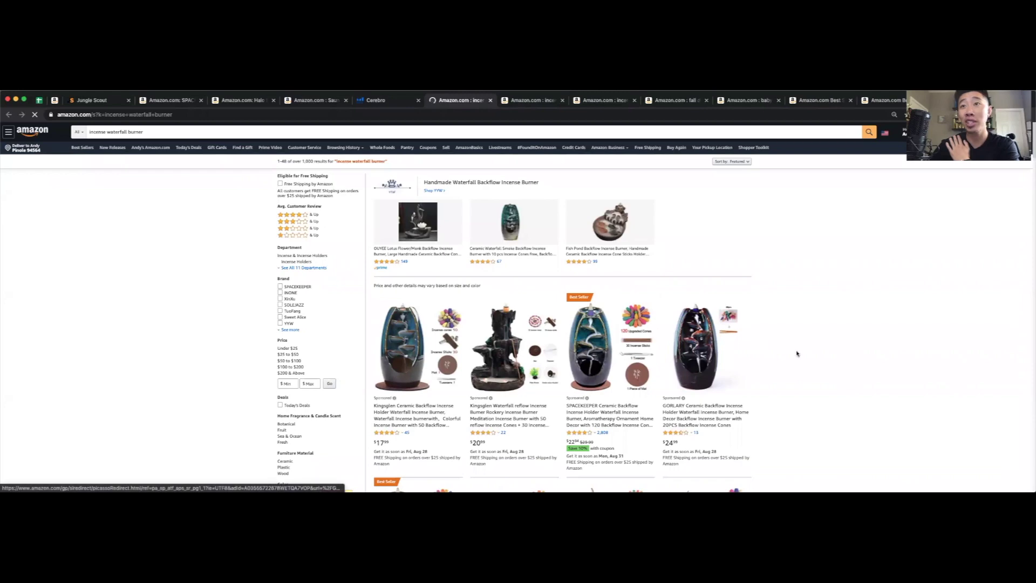
{"action": "scroll", "coordinate": [797, 353], "scroll_direction": "down", "scroll_amount": 10}
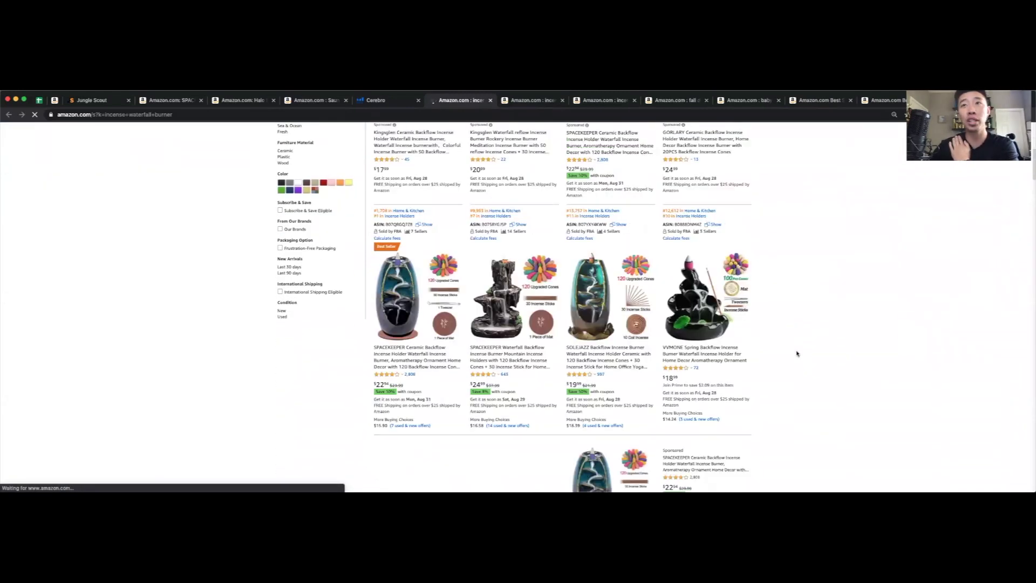
{"action": "scroll", "coordinate": [788, 349], "scroll_direction": "down", "scroll_amount": 2}
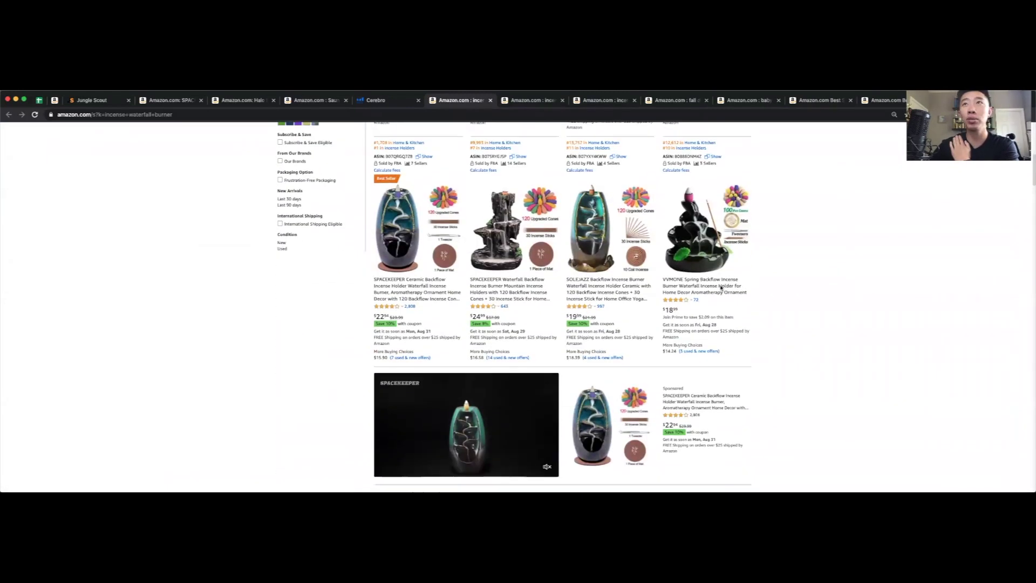
{"action": "scroll", "coordinate": [780, 306], "scroll_direction": "down", "scroll_amount": 5}
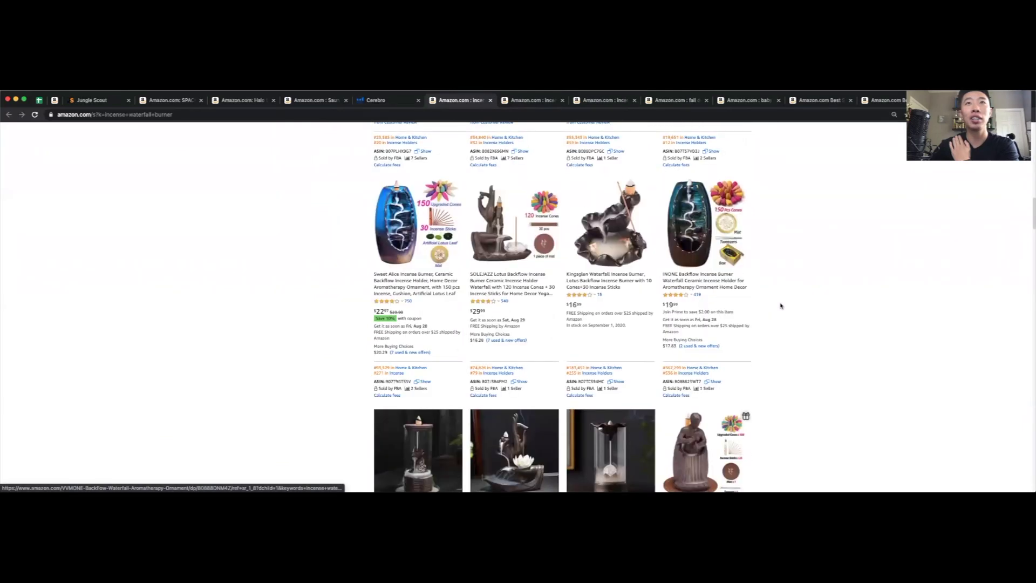
{"action": "scroll", "coordinate": [765, 227], "scroll_direction": "up", "scroll_amount": 8}
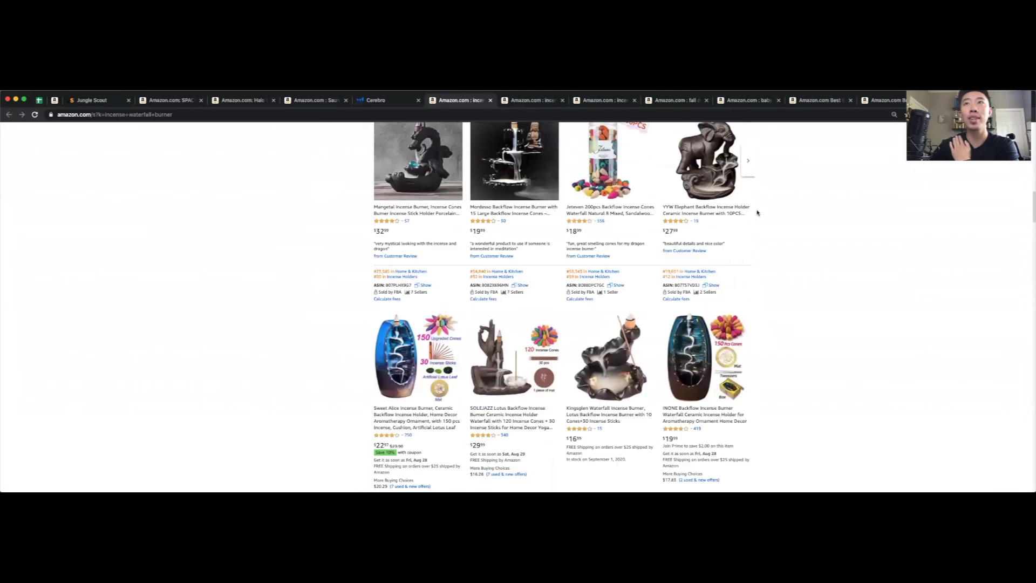
{"action": "scroll", "coordinate": [400, 226], "scroll_direction": "up", "scroll_amount": 4}
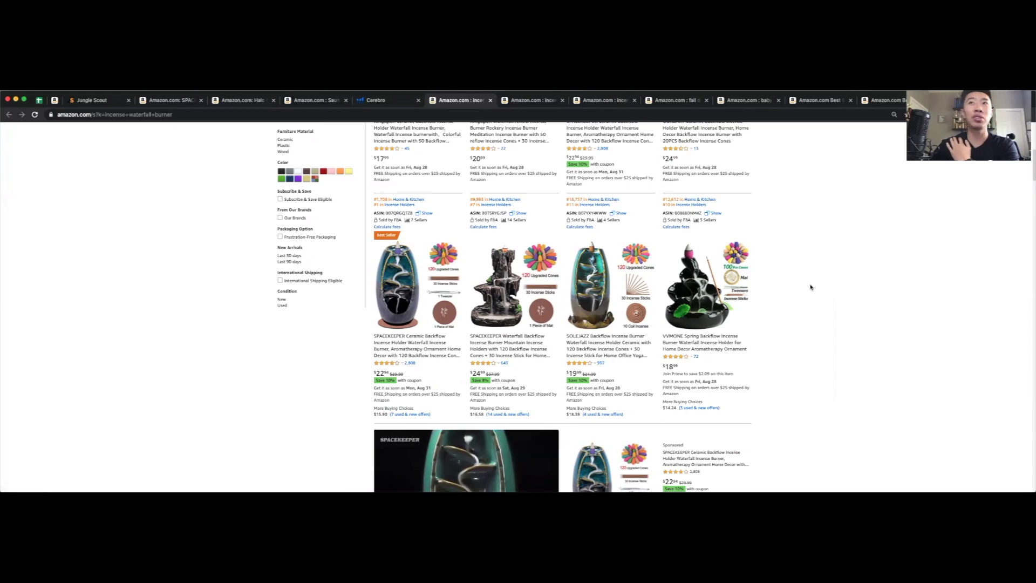
{"action": "scroll", "coordinate": [803, 283], "scroll_direction": "down", "scroll_amount": 2}
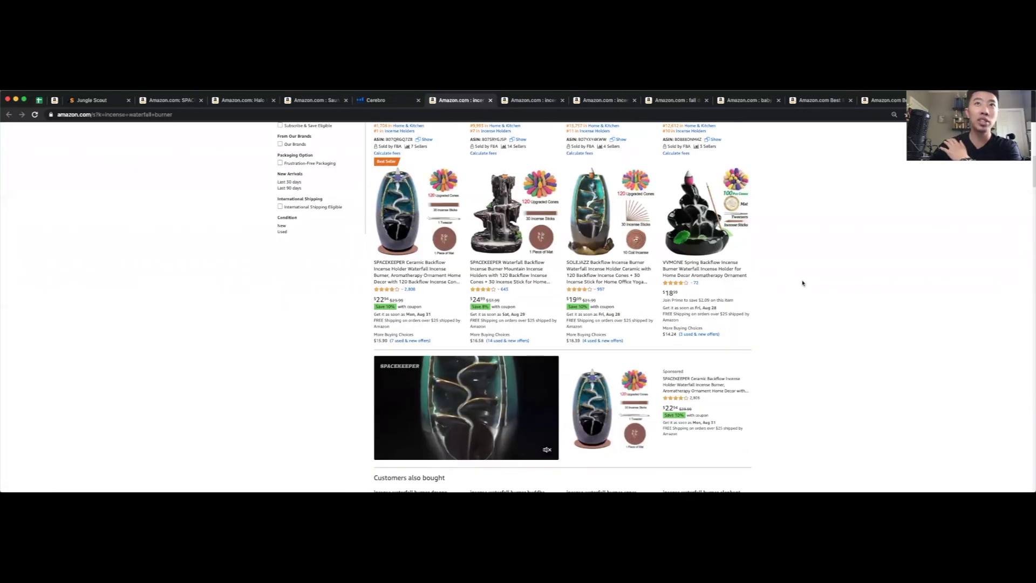
{"action": "scroll", "coordinate": [288, 328], "scroll_direction": "down", "scroll_amount": 8}
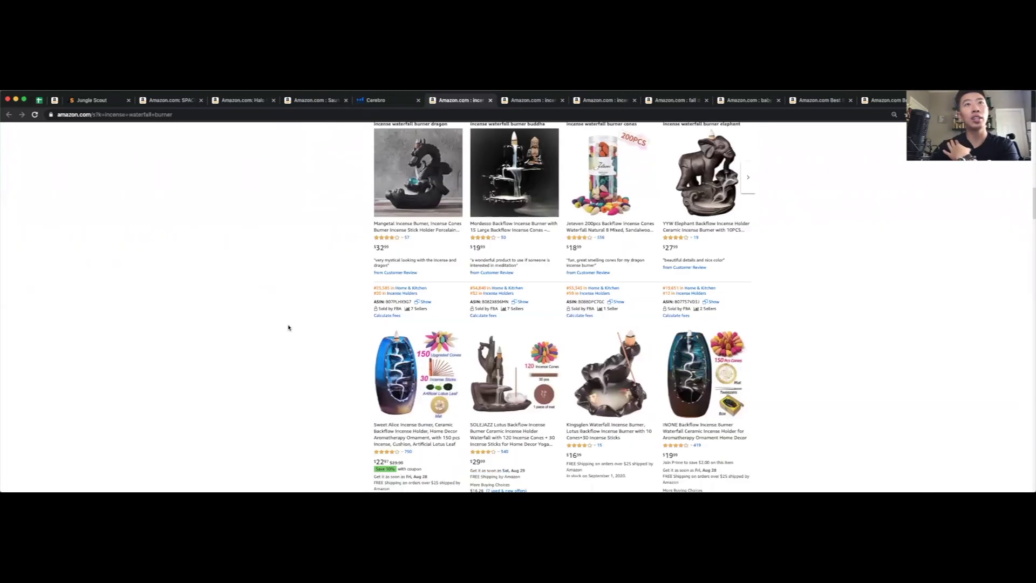
{"action": "scroll", "coordinate": [289, 327], "scroll_direction": "down", "scroll_amount": 3}
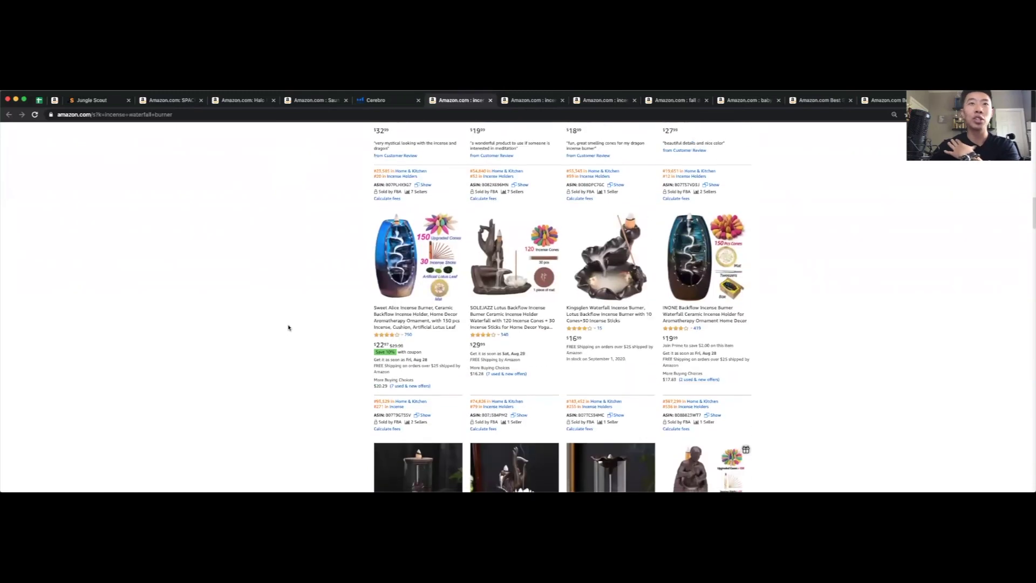
{"action": "scroll", "coordinate": [289, 328], "scroll_direction": "down", "scroll_amount": 4}
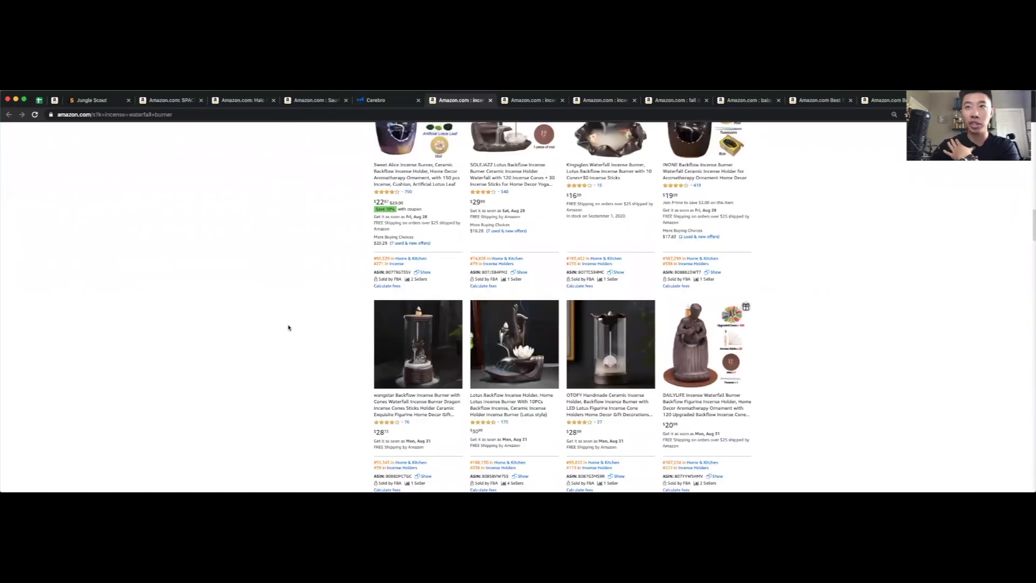
Examine the remaining "incense waterfall burner" listings on Amazon, including the dragon, buddha and elephant designs other customers bought
{"action": "scroll", "coordinate": [289, 327], "scroll_direction": "down", "scroll_amount": 13}
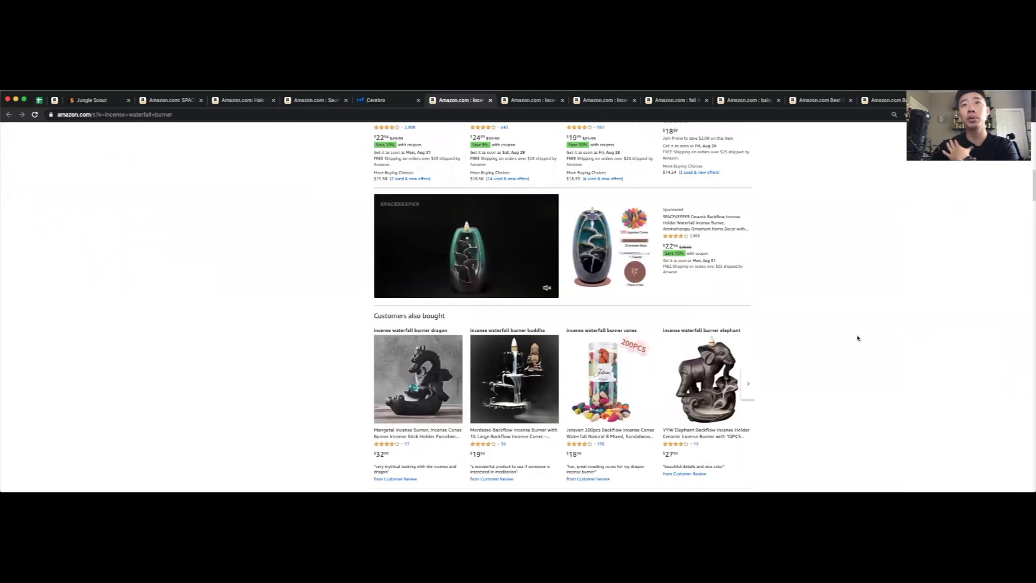
{"action": "scroll", "coordinate": [763, 313], "scroll_direction": "down", "scroll_amount": 4}
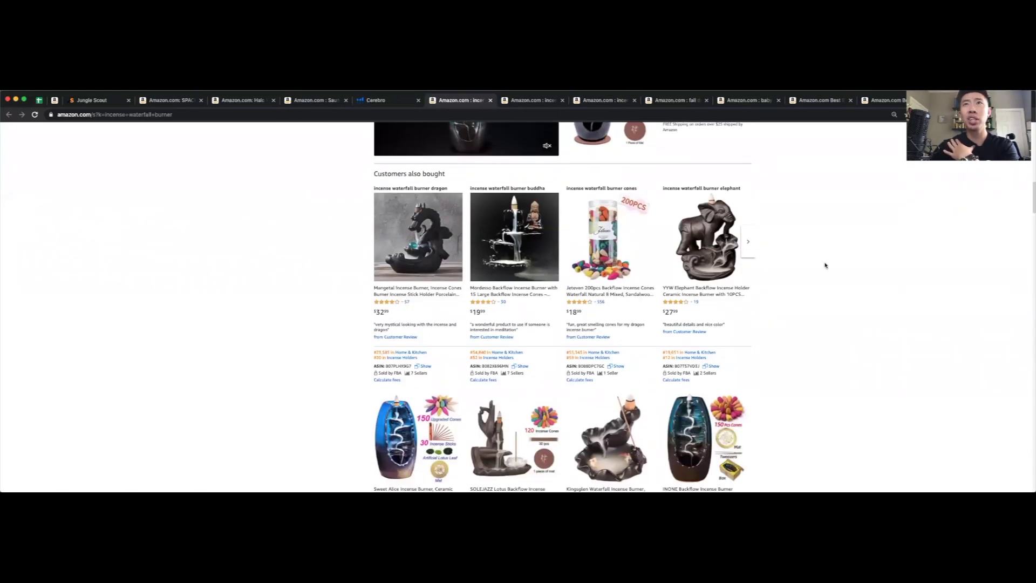
{"action": "scroll", "coordinate": [825, 265], "scroll_direction": "down", "scroll_amount": 2}
{"action": "scroll", "coordinate": [825, 265], "scroll_direction": "up", "scroll_amount": 10}
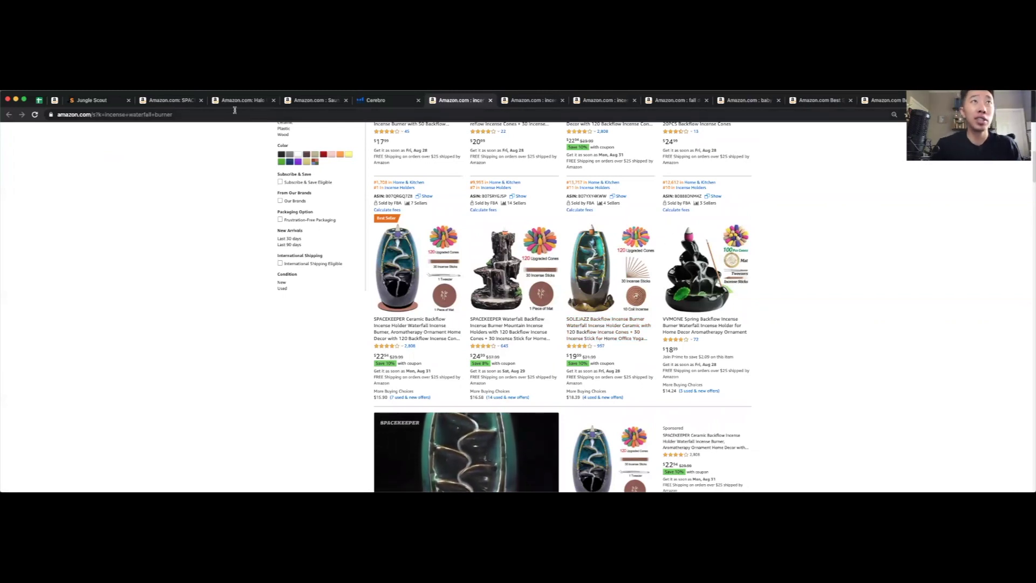
Return to the Cerebro keyword list and review the search volumes of the incense-related phrases
{"action": "left_click", "coordinate": [373, 100]}
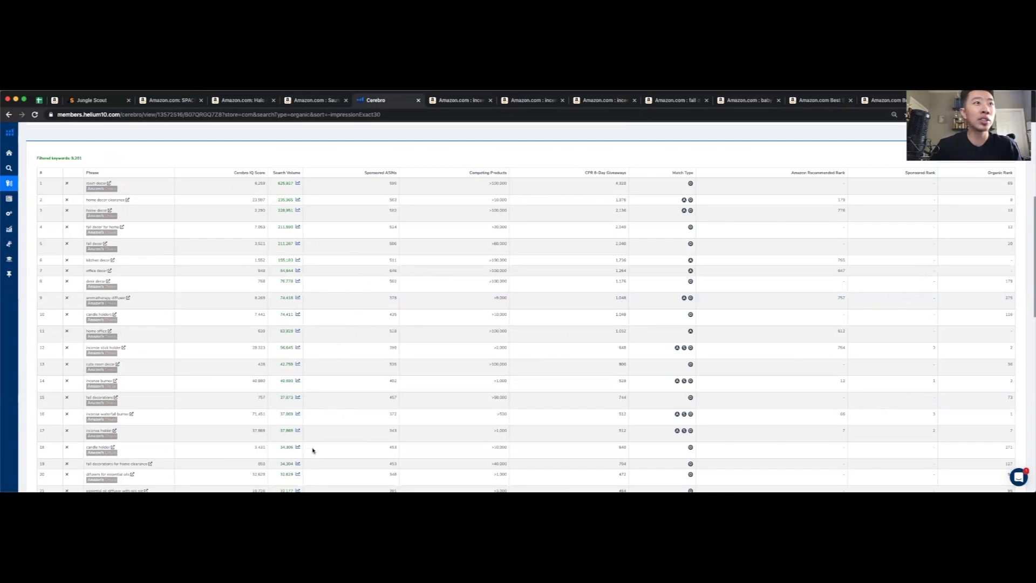
{"action": "scroll", "coordinate": [313, 451], "scroll_direction": "down", "scroll_amount": 3}
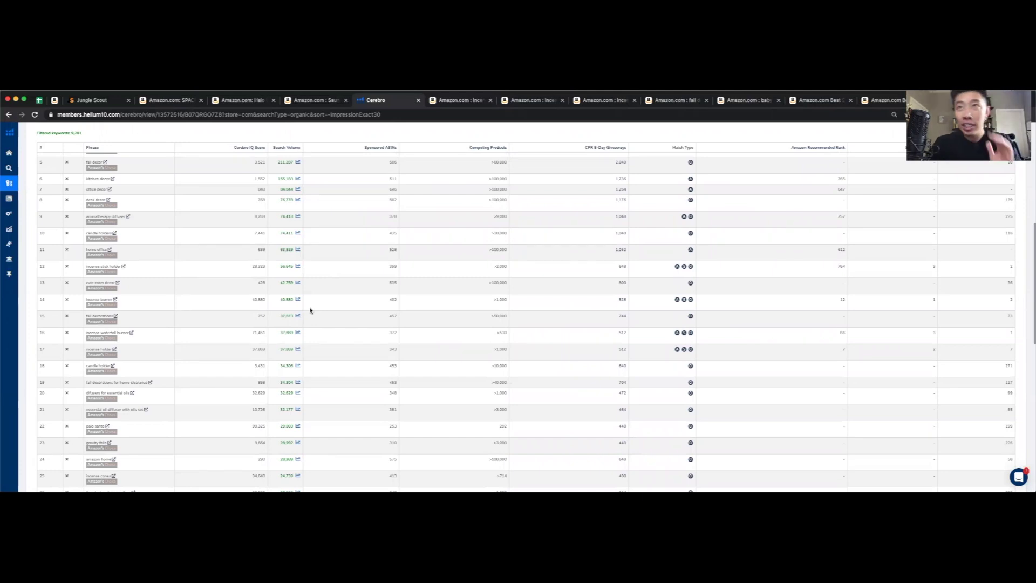
{"action": "left_click", "coordinate": [327, 101]}
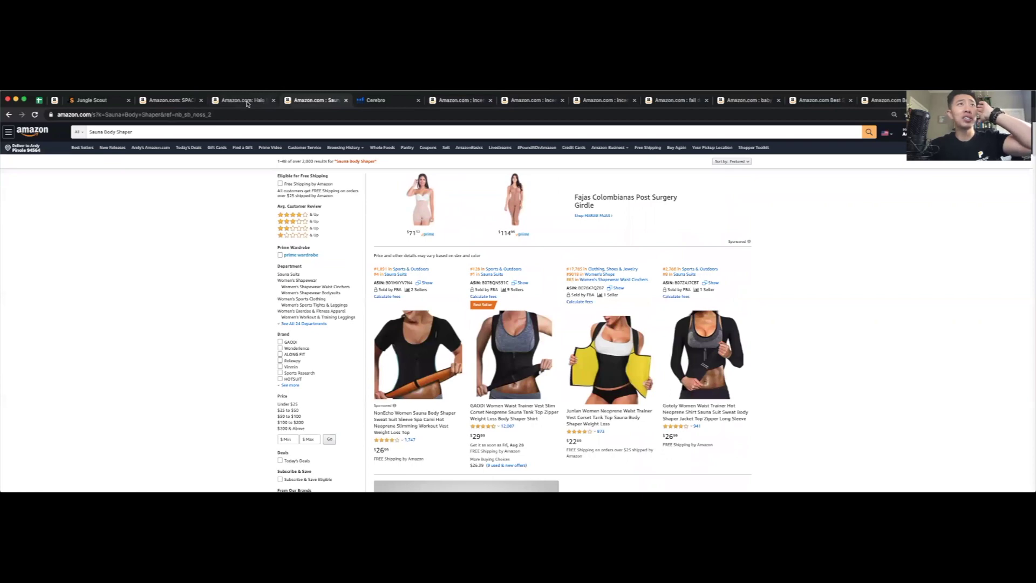
{"action": "left_click", "coordinate": [246, 101]}
Run Helium 10 Xray on the Amazon results for "incense waterfall burner" and examine the products' revenue, sales, prices and reviews
{"action": "left_click", "coordinate": [471, 101]}
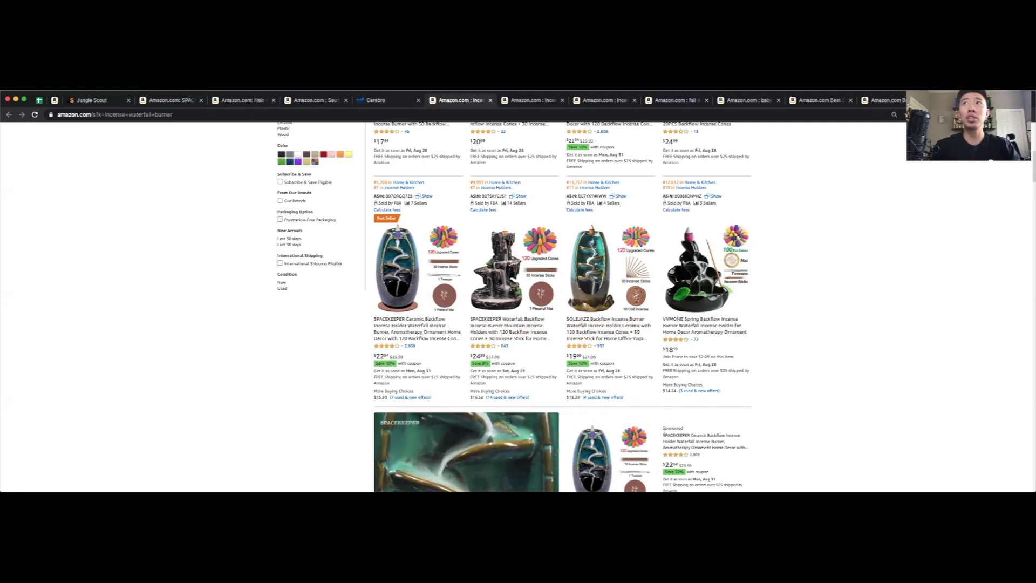
{"action": "left_click", "coordinate": [918, 115]}
{"action": "left_click", "coordinate": [781, 157]}
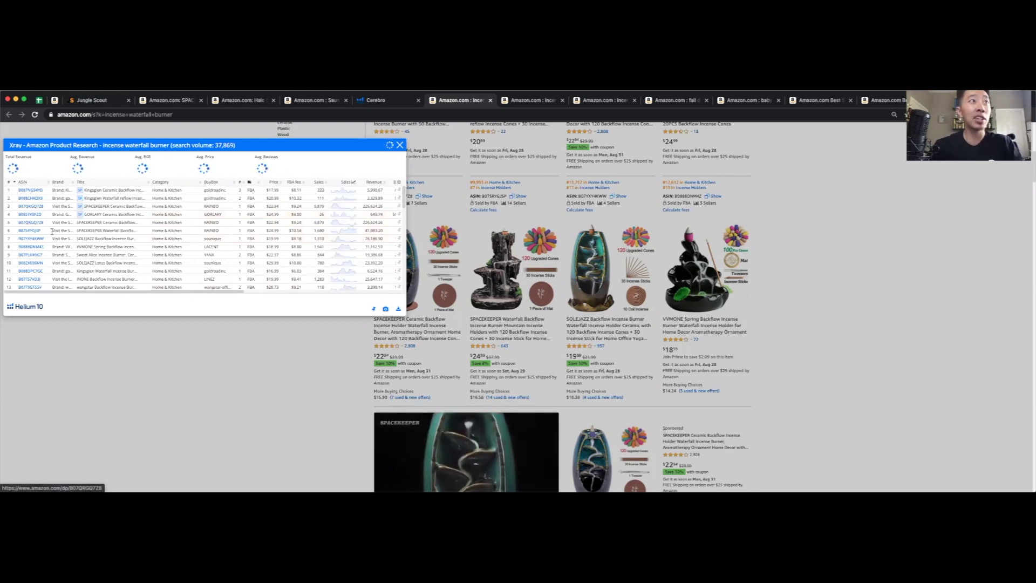
{"action": "mouse_move", "coordinate": [34, 233]}
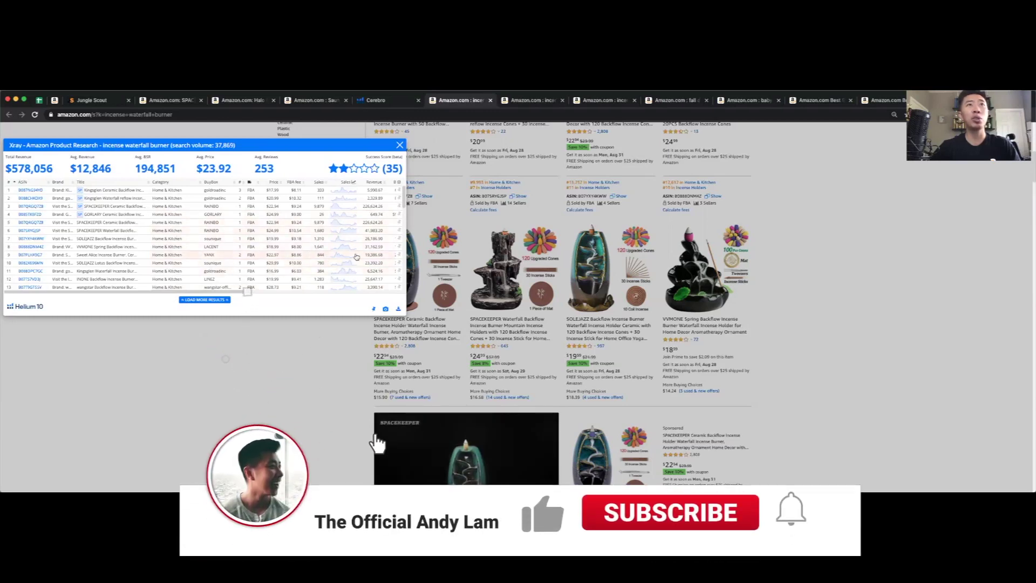
{"action": "left_click", "coordinate": [399, 146]}
Compare the top-ranked waterfall burners with the alternative designs on the Amazon results page, checking prices, review counts and bundled accessories
{"action": "scroll", "coordinate": [238, 351], "scroll_direction": "up", "scroll_amount": 3}
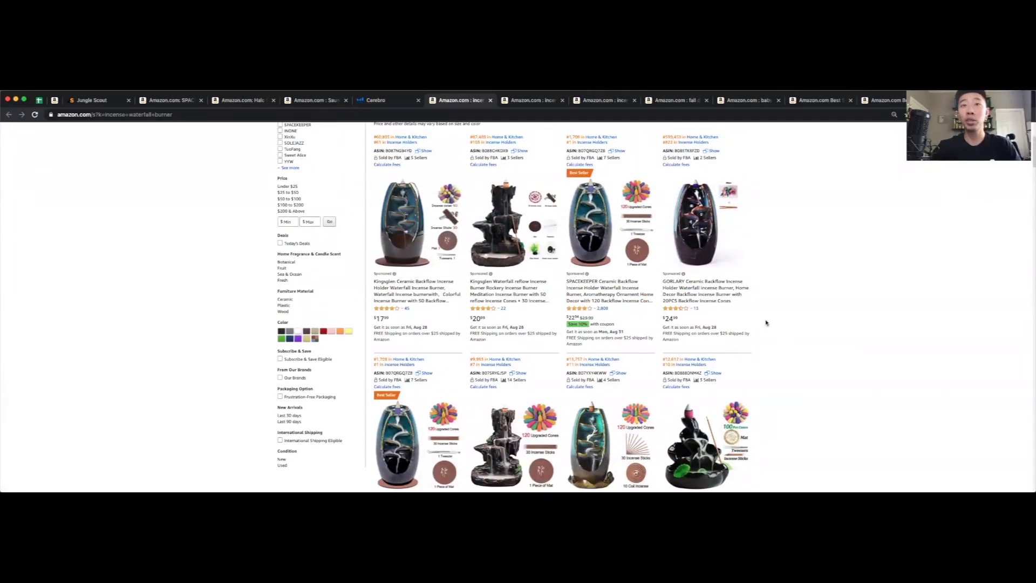
{"action": "scroll", "coordinate": [657, 473], "scroll_direction": "down", "scroll_amount": 2}
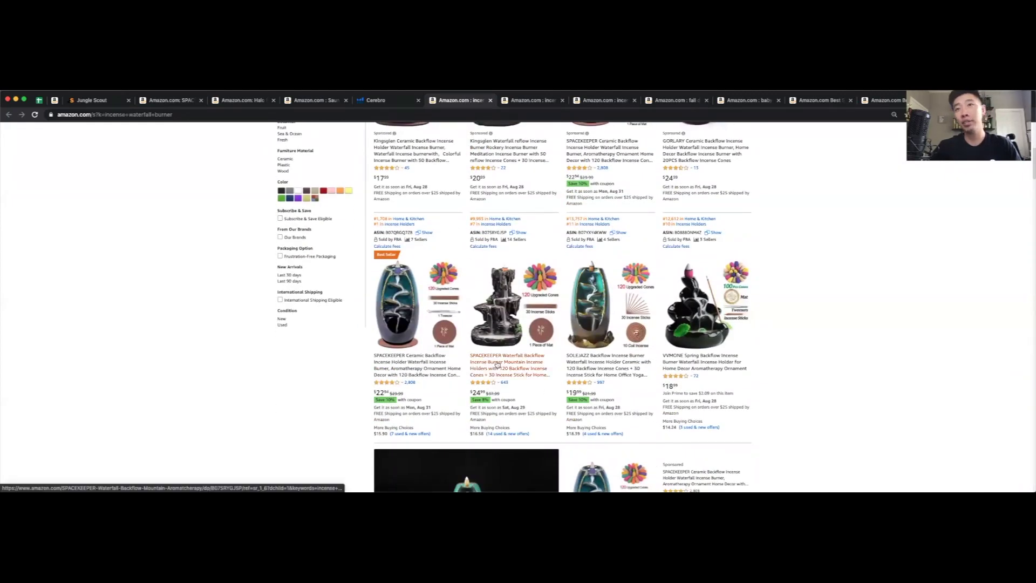
{"action": "scroll", "coordinate": [729, 390], "scroll_direction": "down", "scroll_amount": 3}
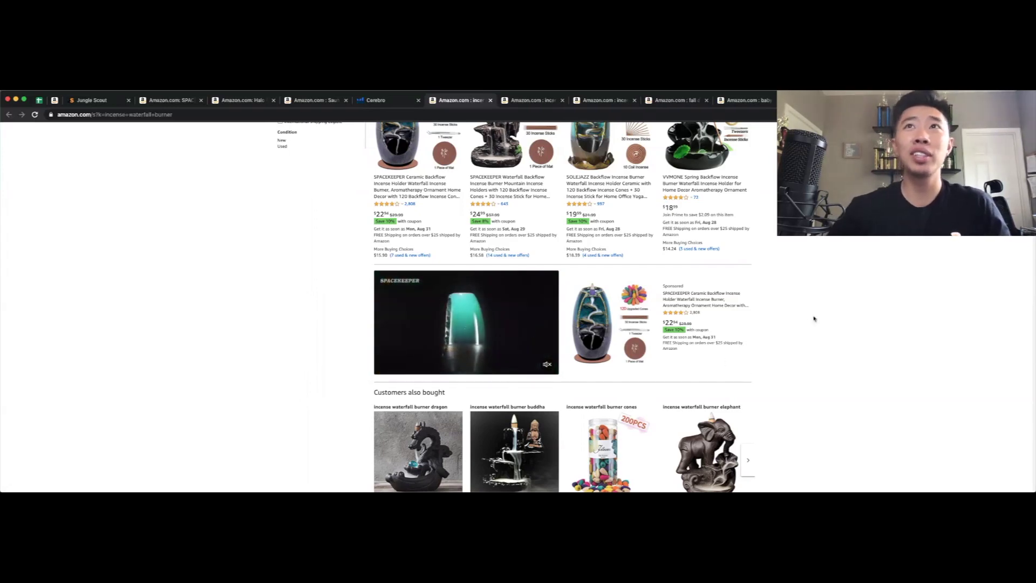
{"action": "scroll", "coordinate": [539, 331], "scroll_direction": "up", "scroll_amount": 2}
{"action": "scroll", "coordinate": [814, 318], "scroll_direction": "up", "scroll_amount": 1}
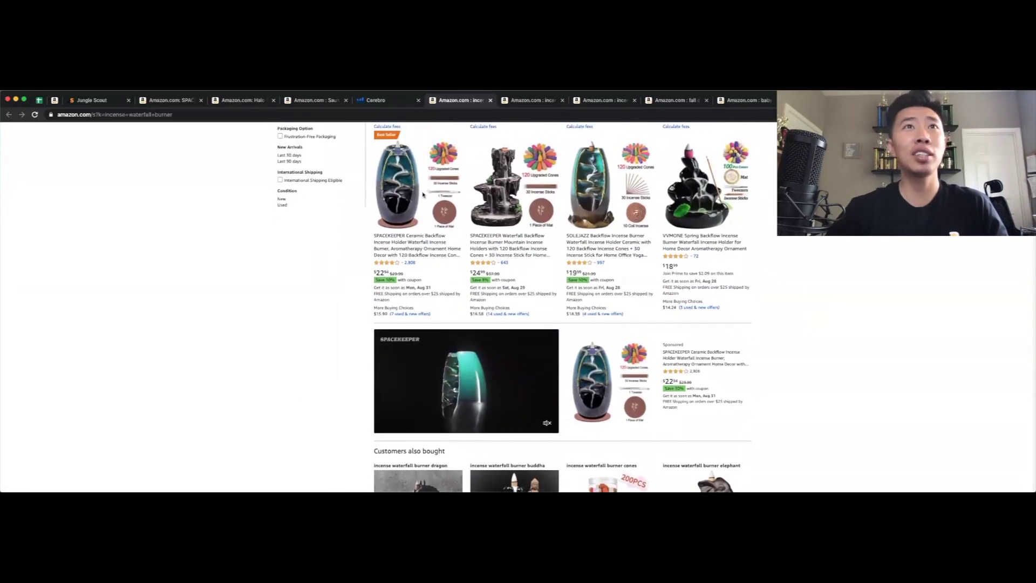
{"action": "scroll", "coordinate": [801, 348], "scroll_direction": "down", "scroll_amount": 4}
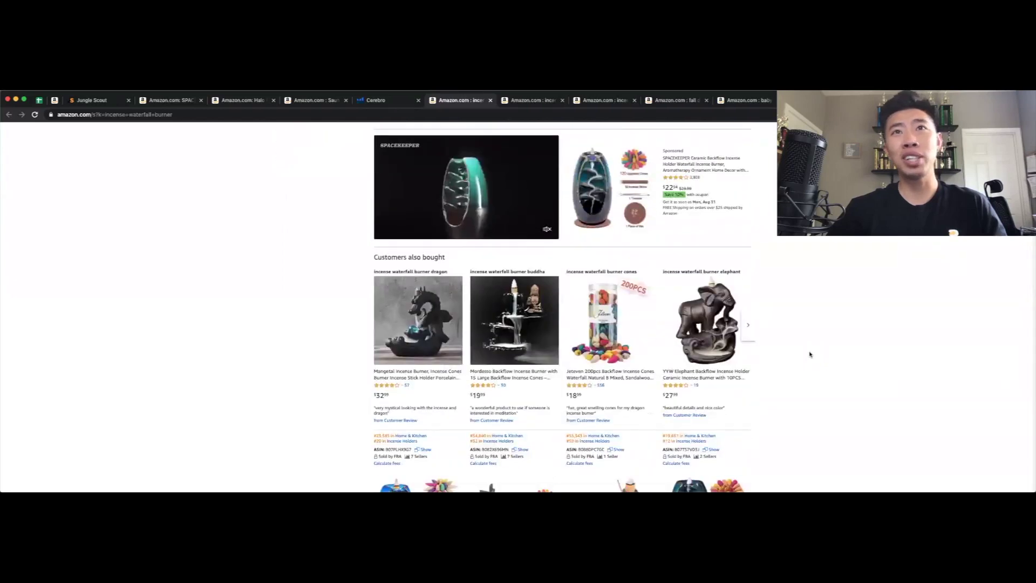